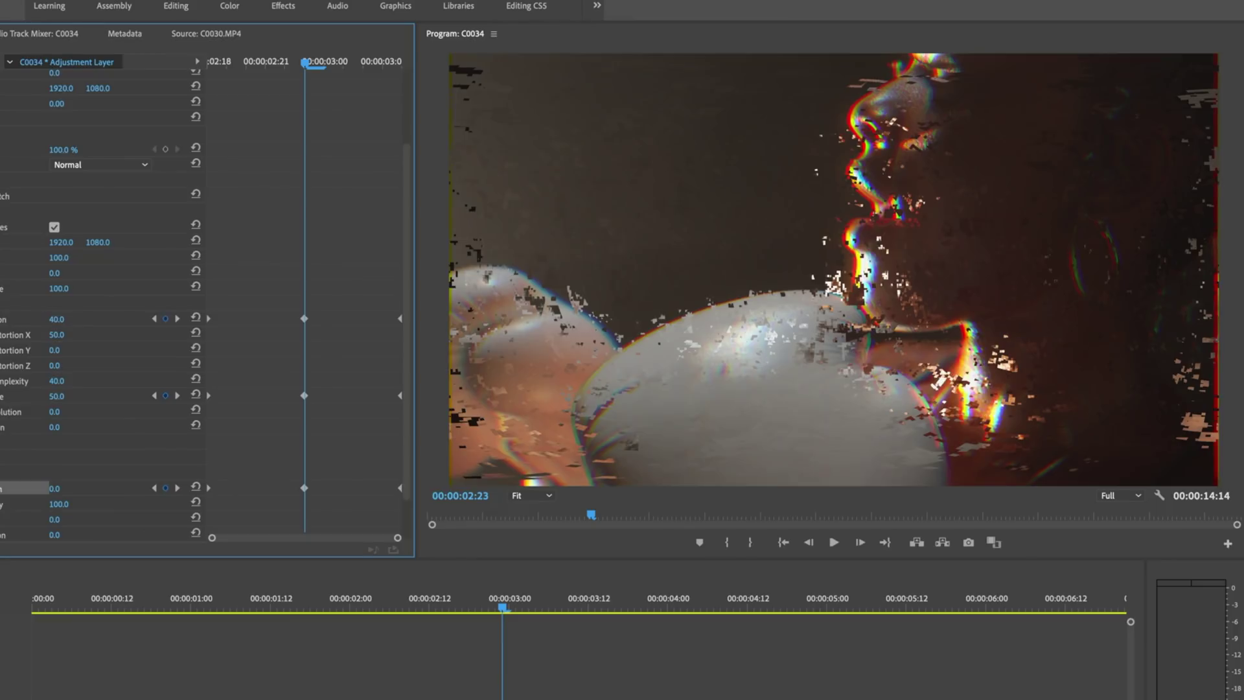
Step: Set the VR Digital Glitch effect's Color Distortion to 100 at the middle keyframe
drag(56, 319, 92, 319)
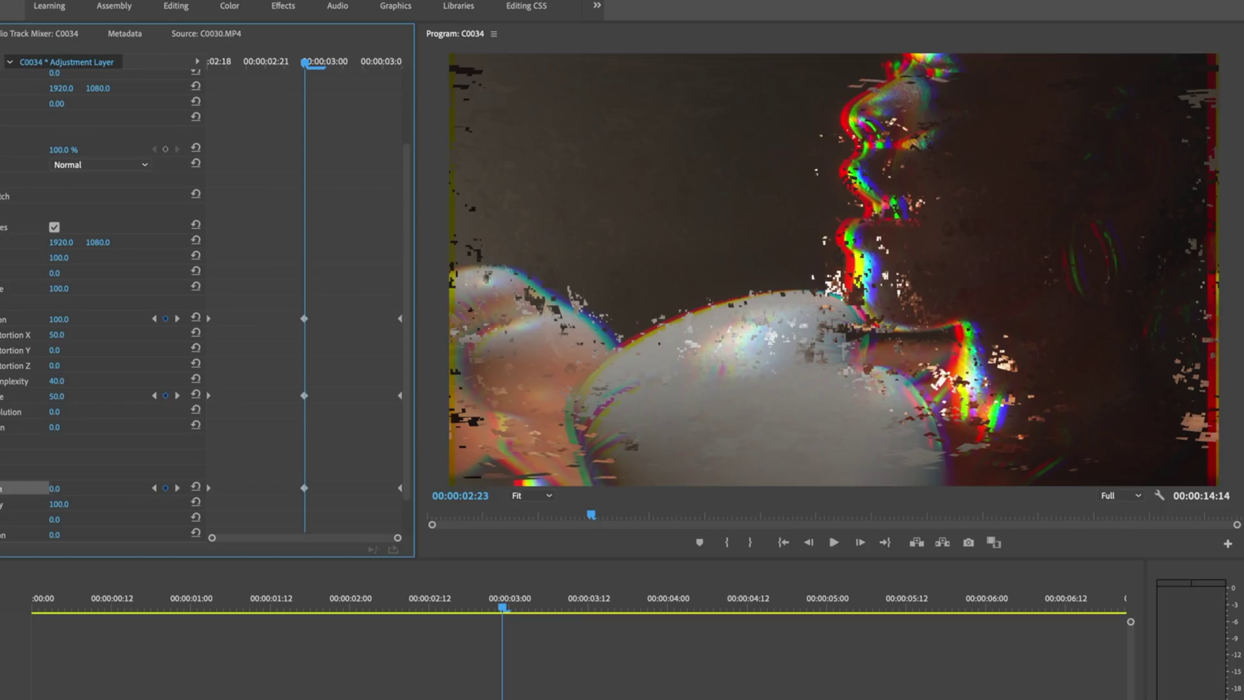
drag(93, 319, 30, 319)
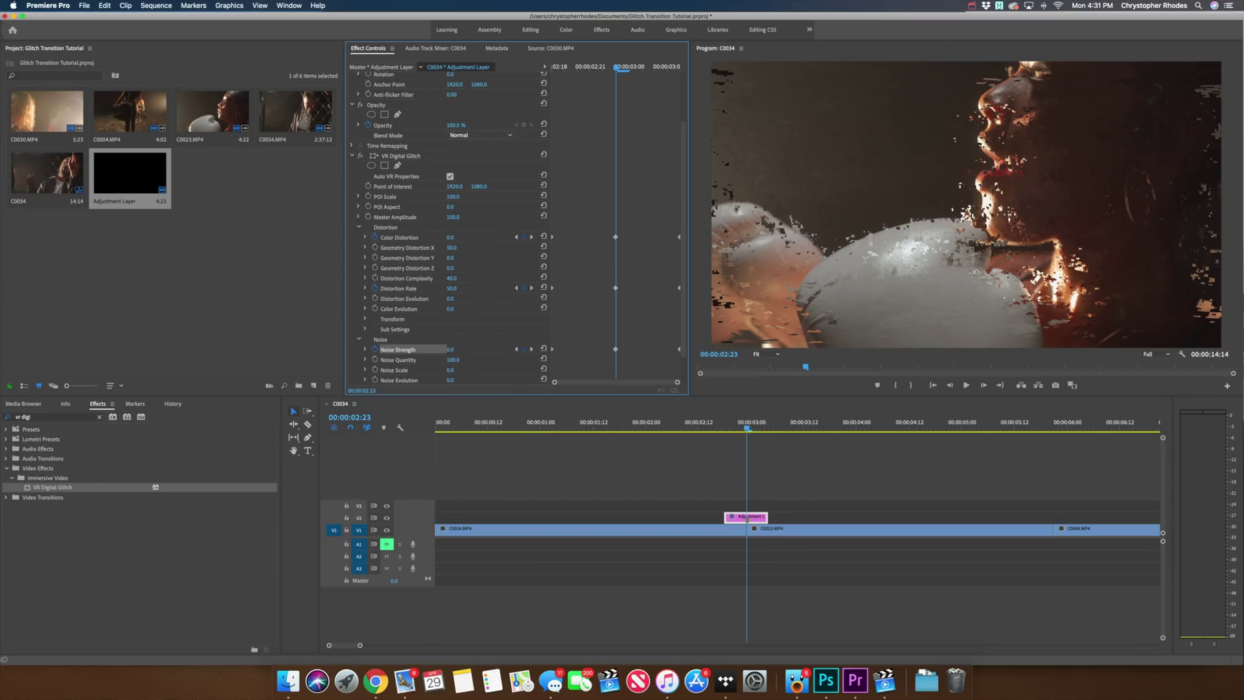
drag(450, 238, 493, 237)
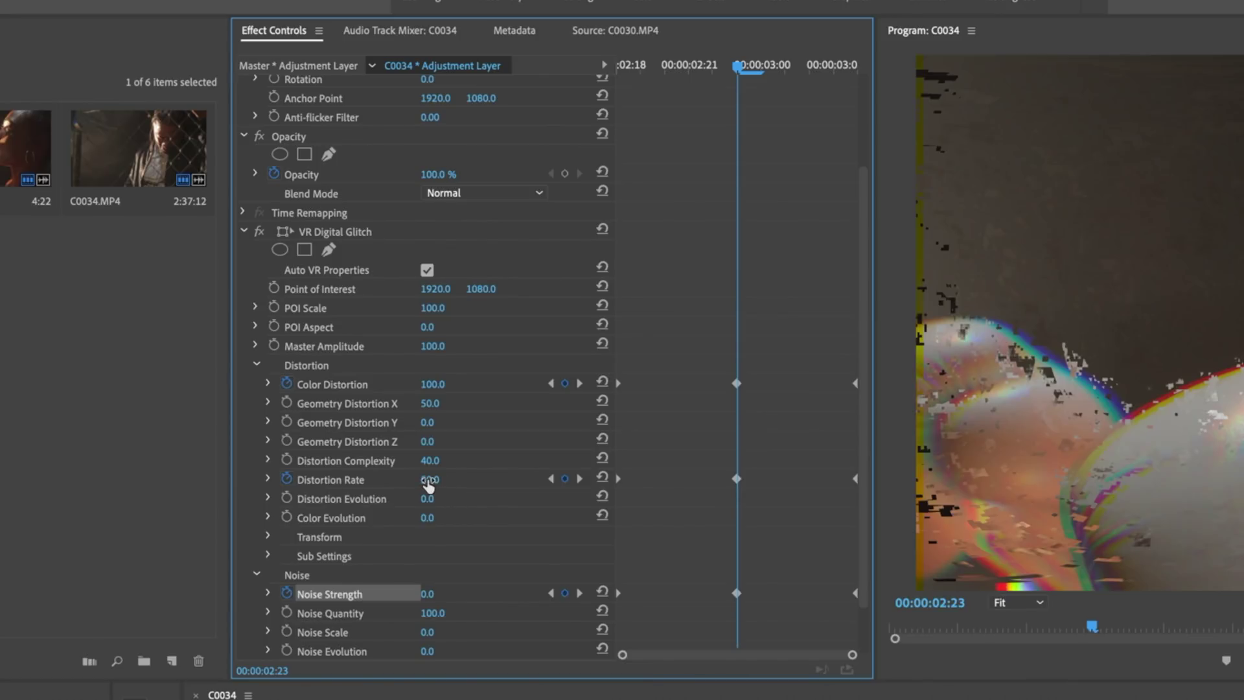
Step: Try a Distortion Rate of 89 at the middle keyframe and return it to 50
drag(427, 483, 469, 483)
mouse_move(56, 395)
mouse_down()
mouse_move(69, 396)
mouse_move(37, 396)
mouse_move(80, 396)
mouse_move(26, 396)
mouse_move(73, 396)
mouse_up()
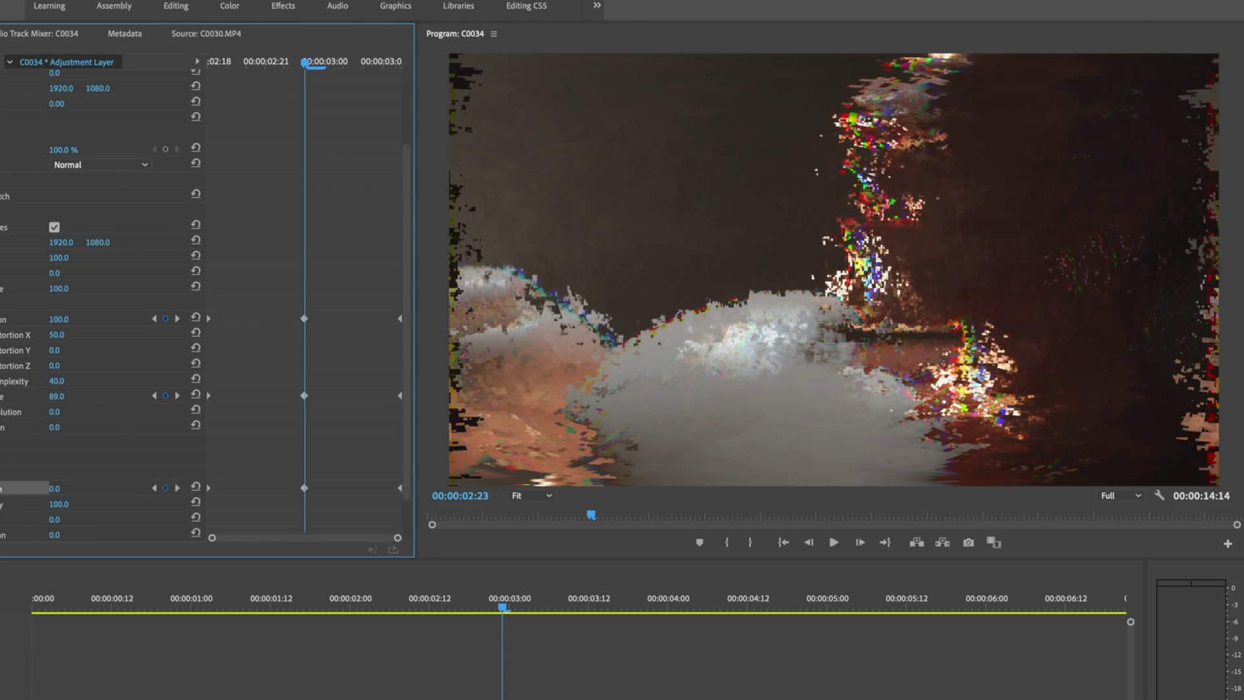
drag(73, 396, 42, 396)
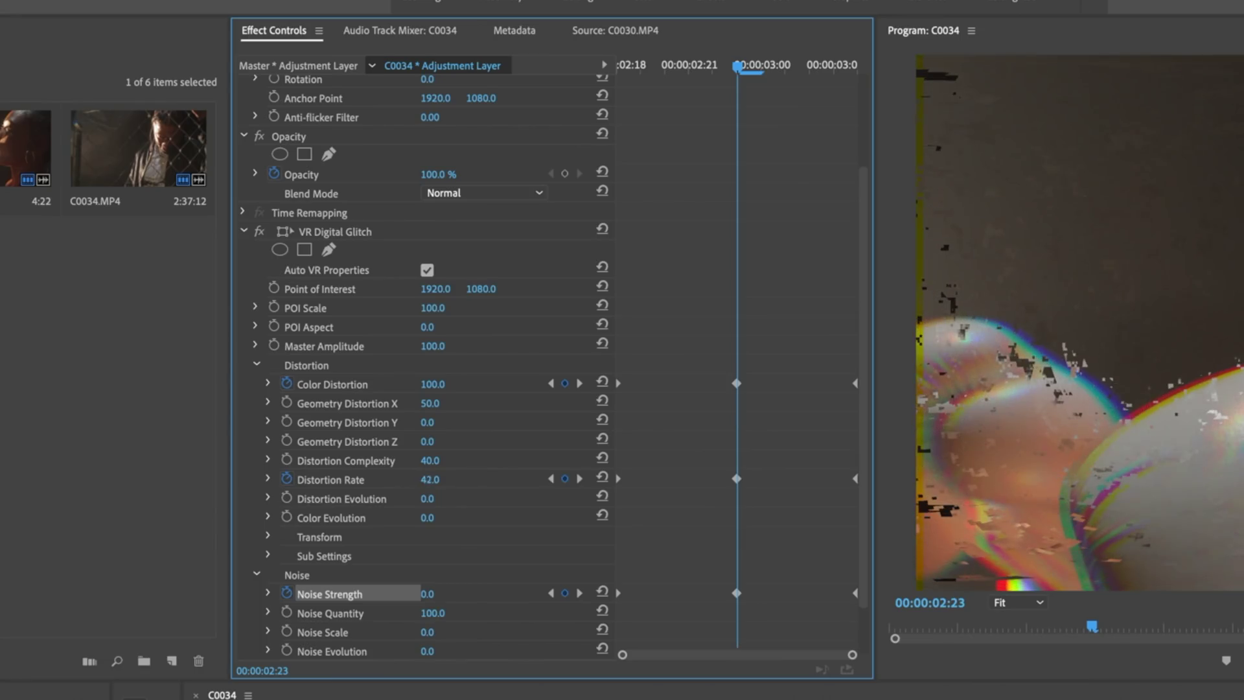
drag(431, 480, 436, 479)
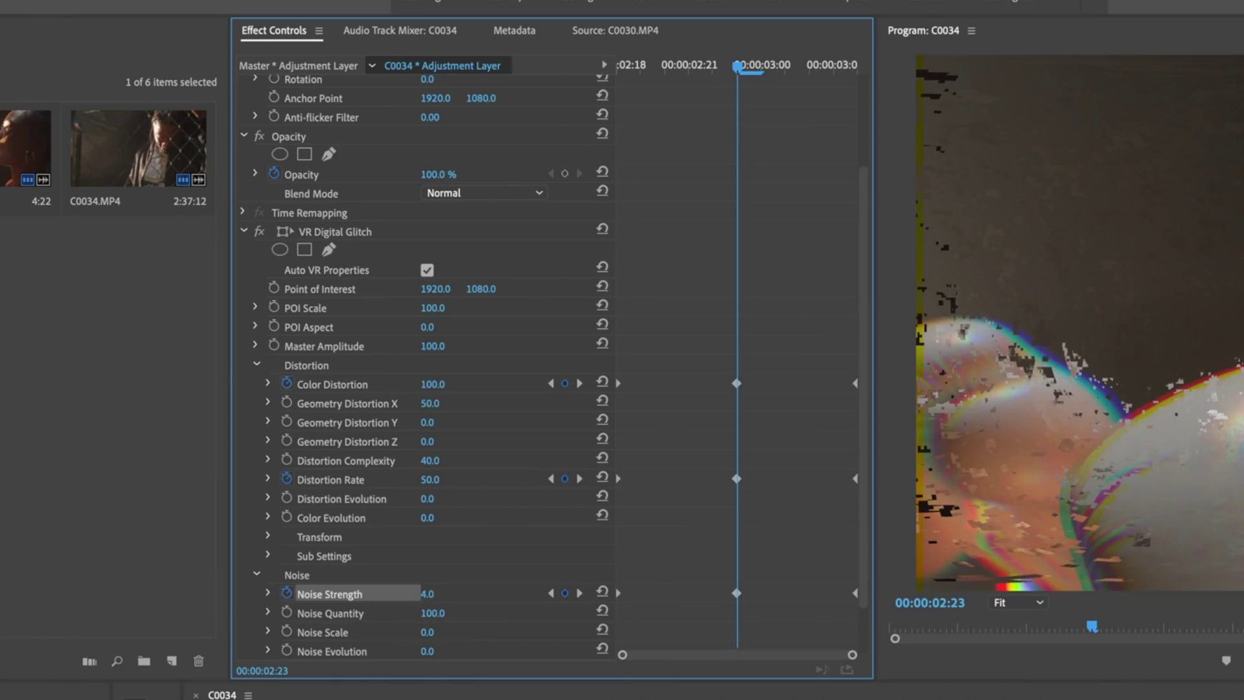
Step: Set the glitch effect's Noise Strength to 20 at the middle keyframe
drag(429, 593, 431, 593)
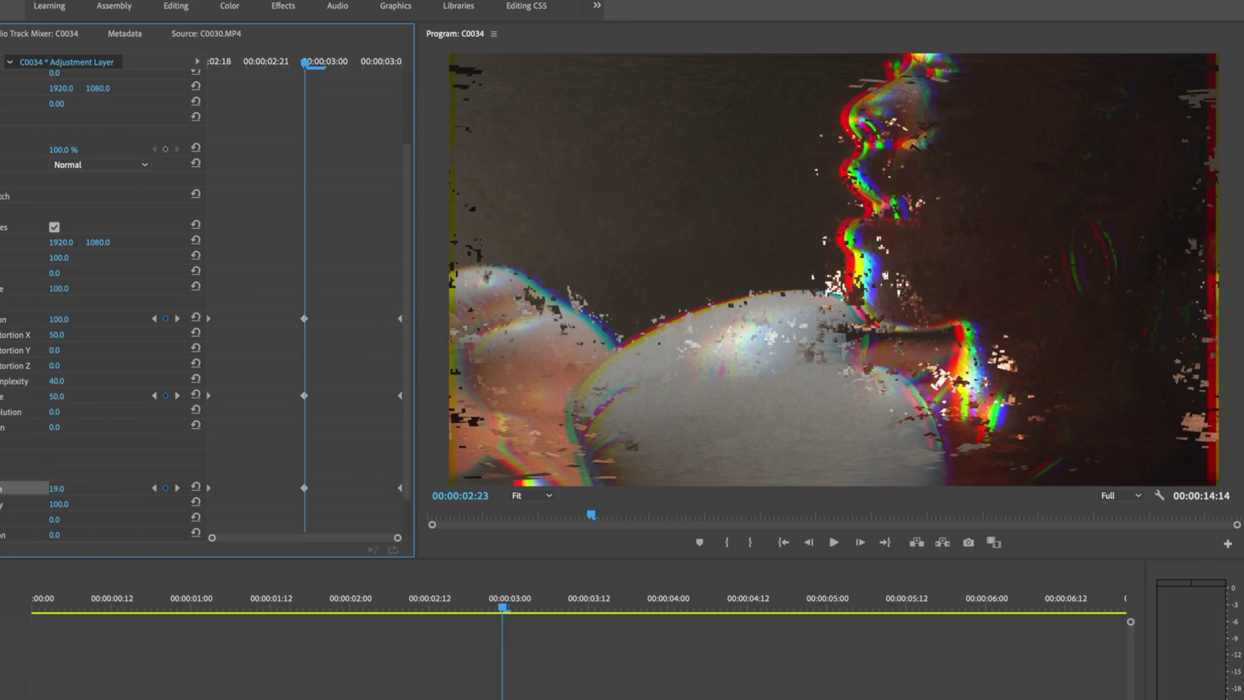
mouse_move(57, 488)
mouse_down()
mouse_move(108, 488)
mouse_move(60, 488)
mouse_up()
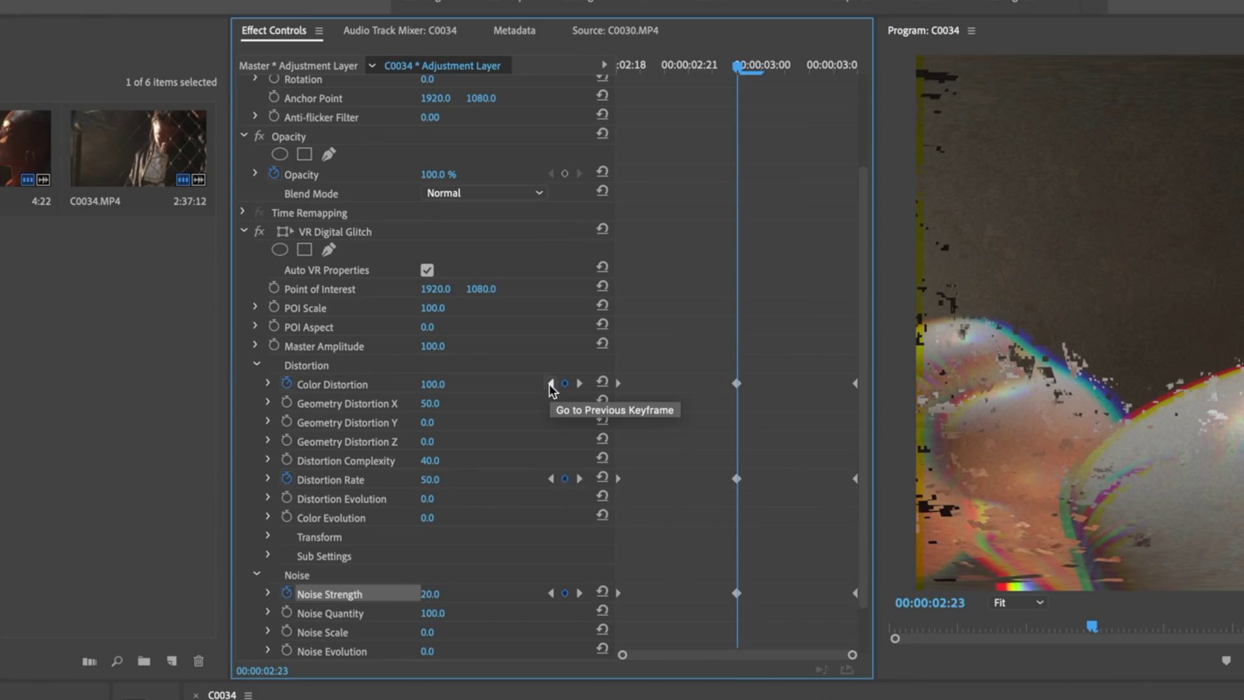
Step: Set Color Distortion and Distortion Rate to 0 at the first keyframe, 00:00:02:18
click(550, 384)
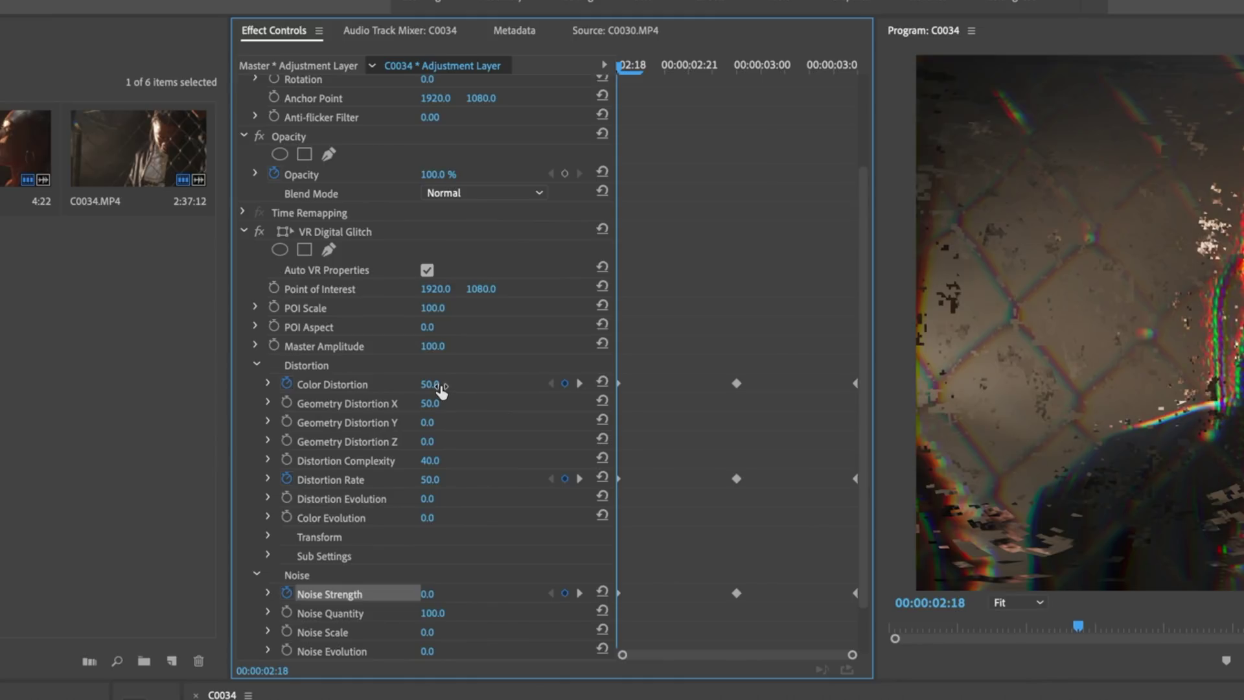
drag(439, 384, 406, 384)
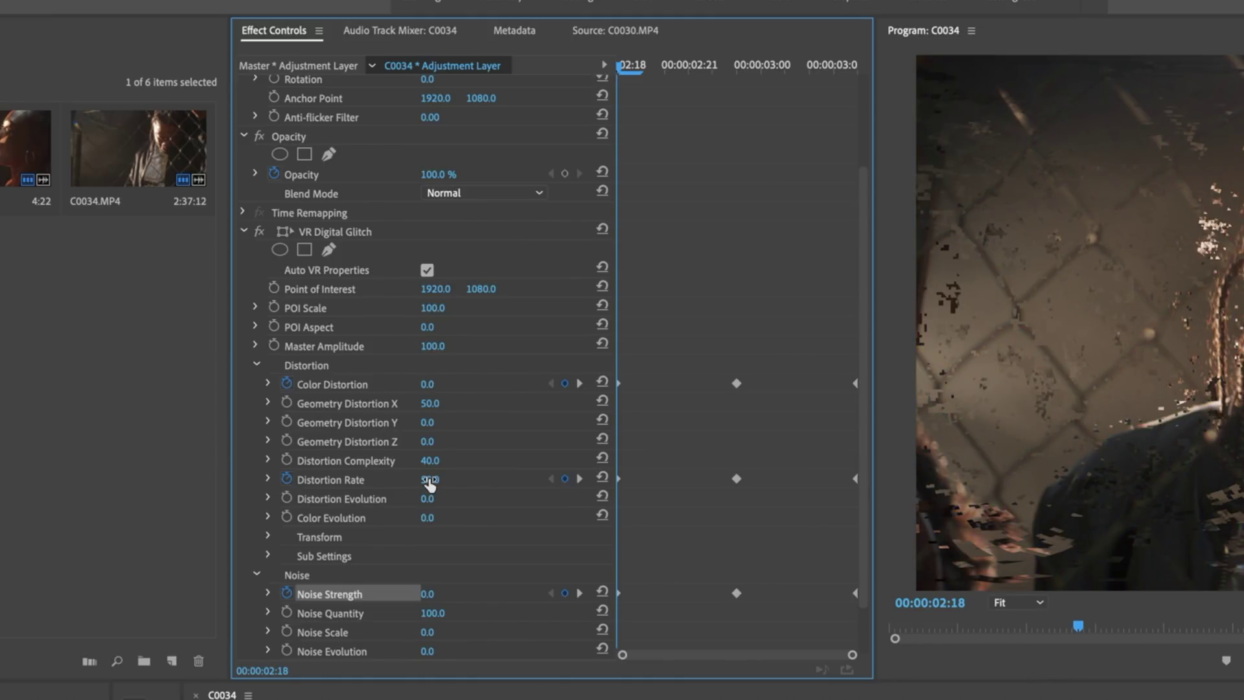
drag(429, 479, 397, 480)
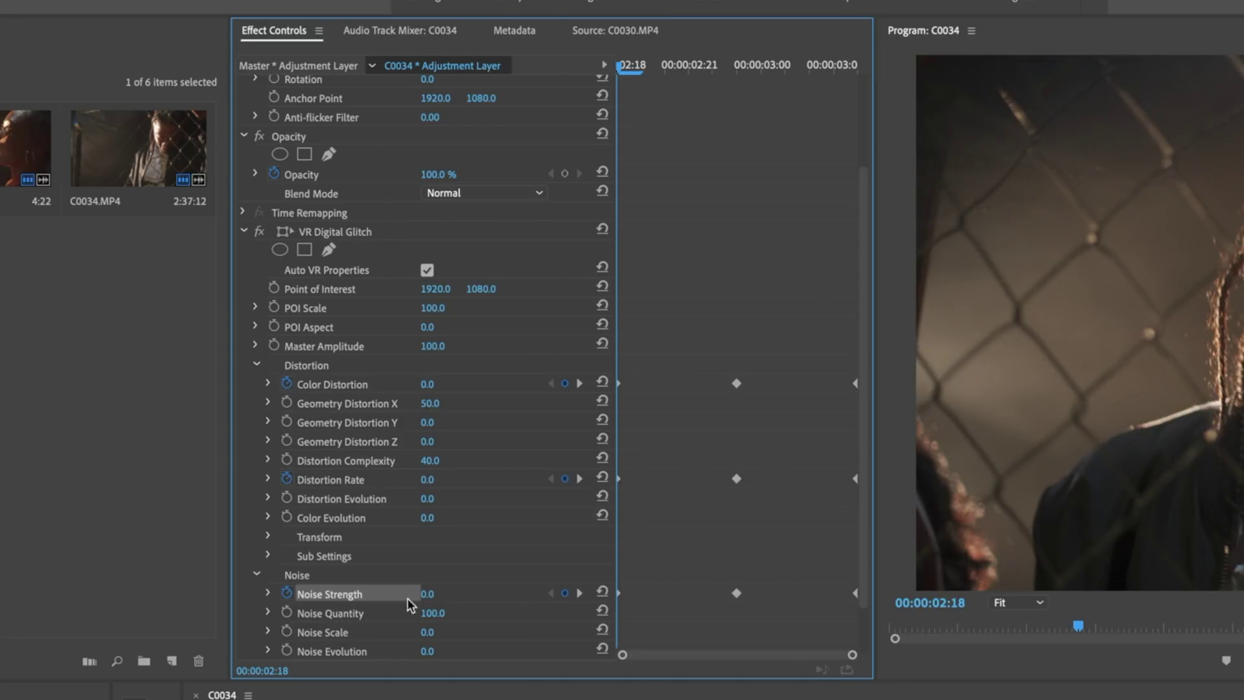
Step: Set Color Distortion and Distortion Rate to 0 at the last keyframe, 00:00:03:04
click(580, 594)
click(579, 593)
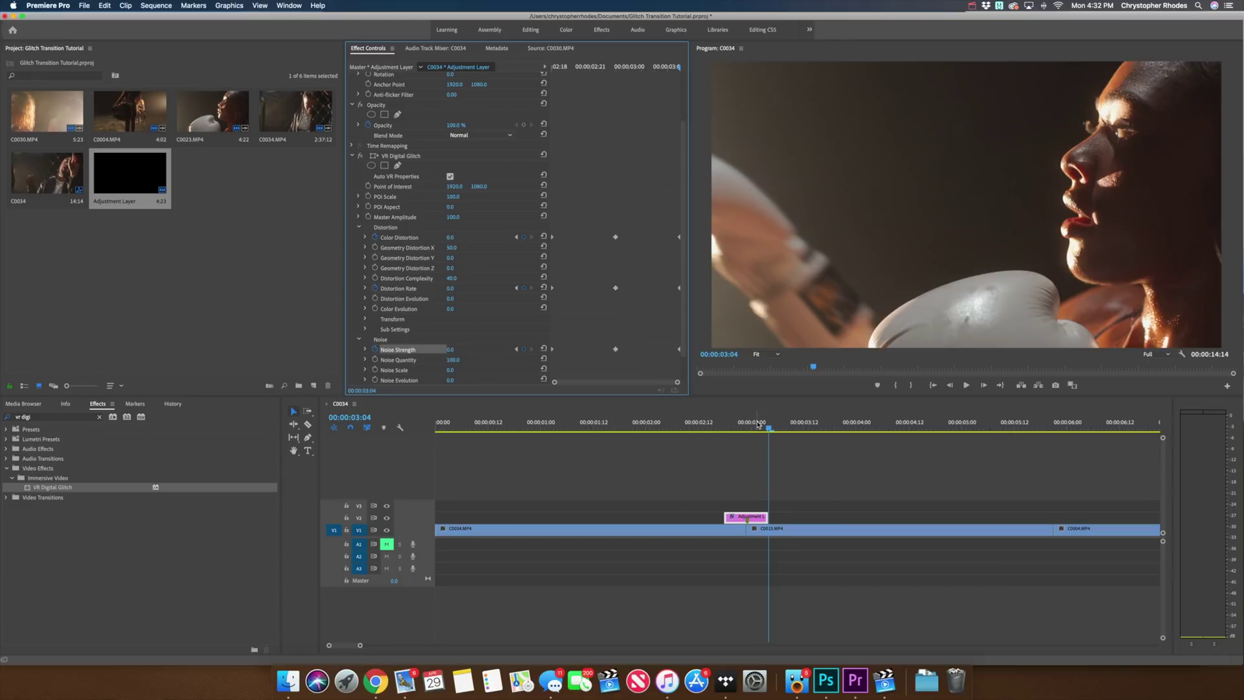
Step: Play back the glitch transition from just before the adjustment layer, at 00:00:02:16
drag(767, 427, 717, 427)
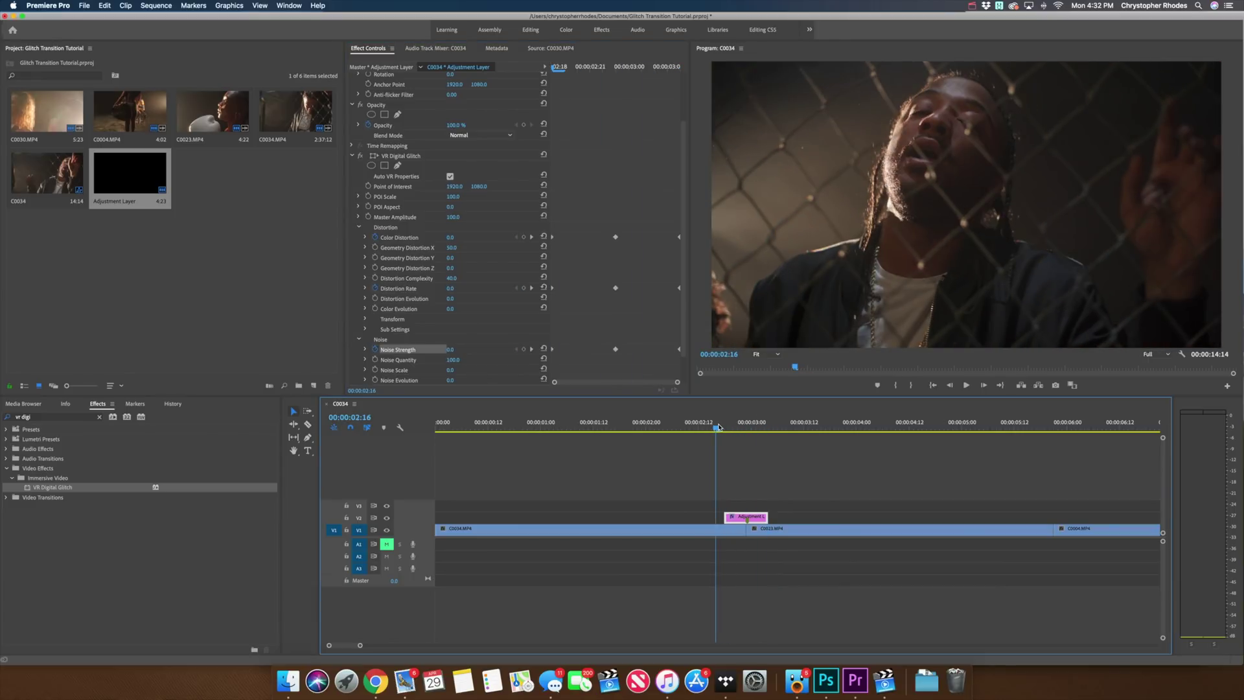
key(space)
drag(460, 605, 516, 614)
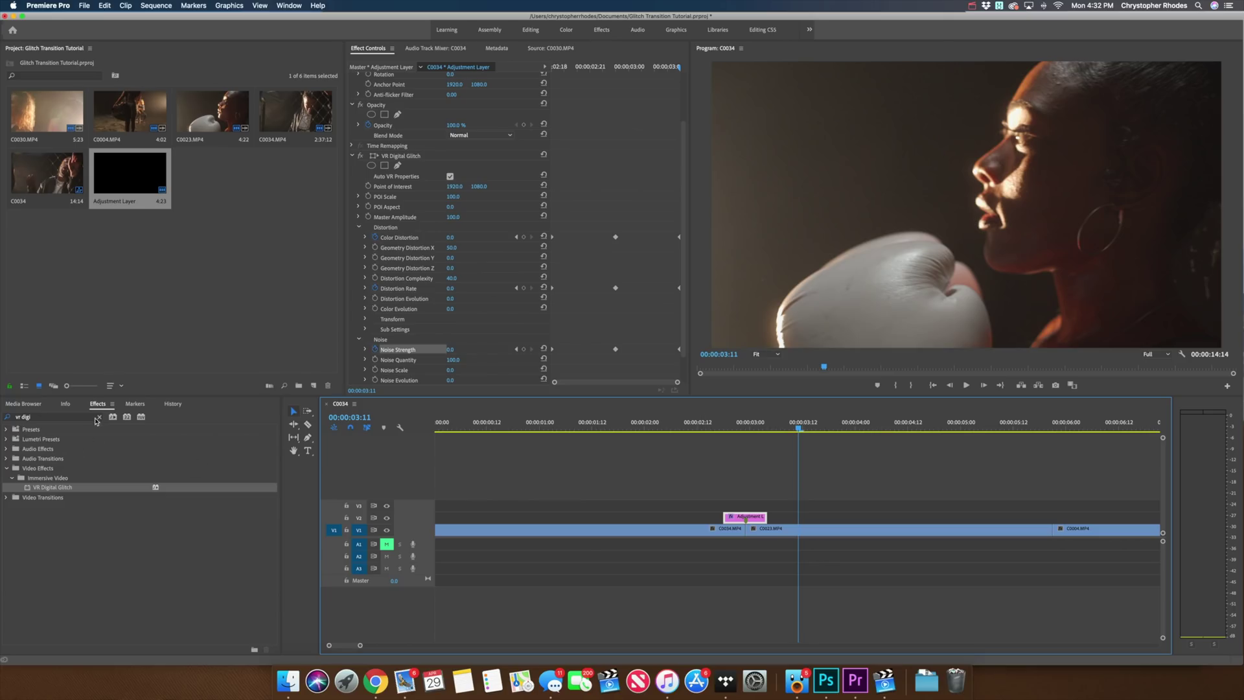
Step: Search the effects for "leve" and apply the Levels effect to the adjustment layer
click(99, 418)
click(45, 416)
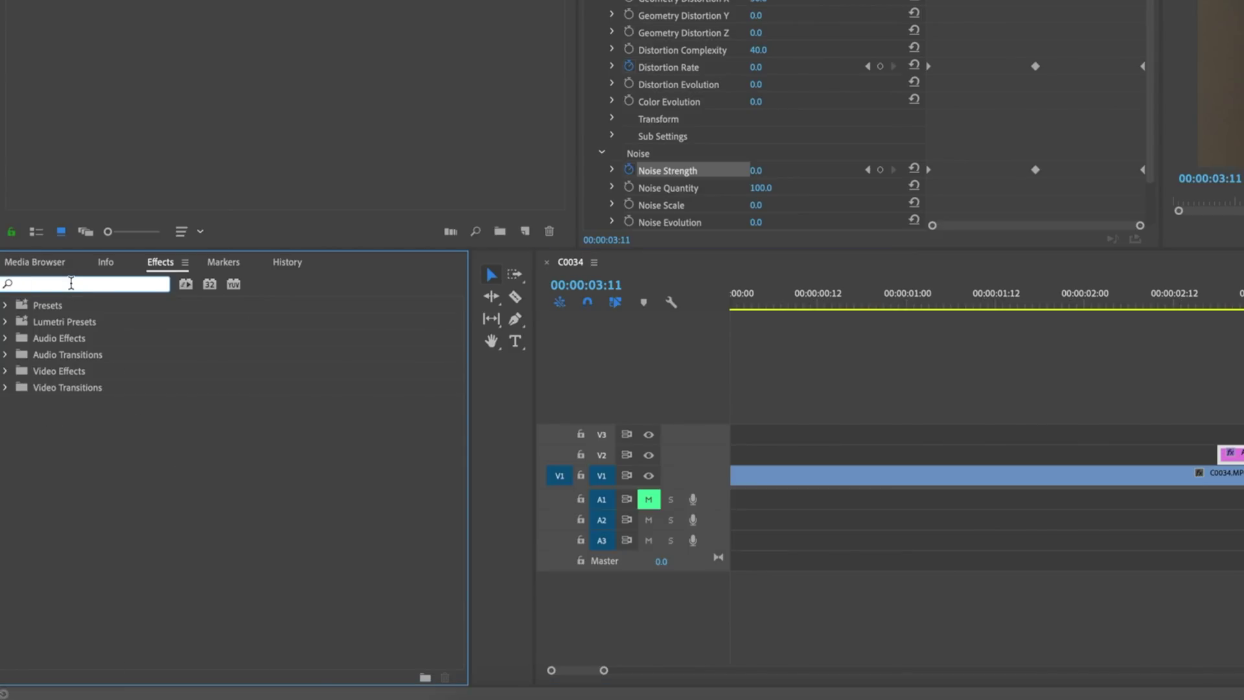
text(level)
drag(72, 406, 1243, 399)
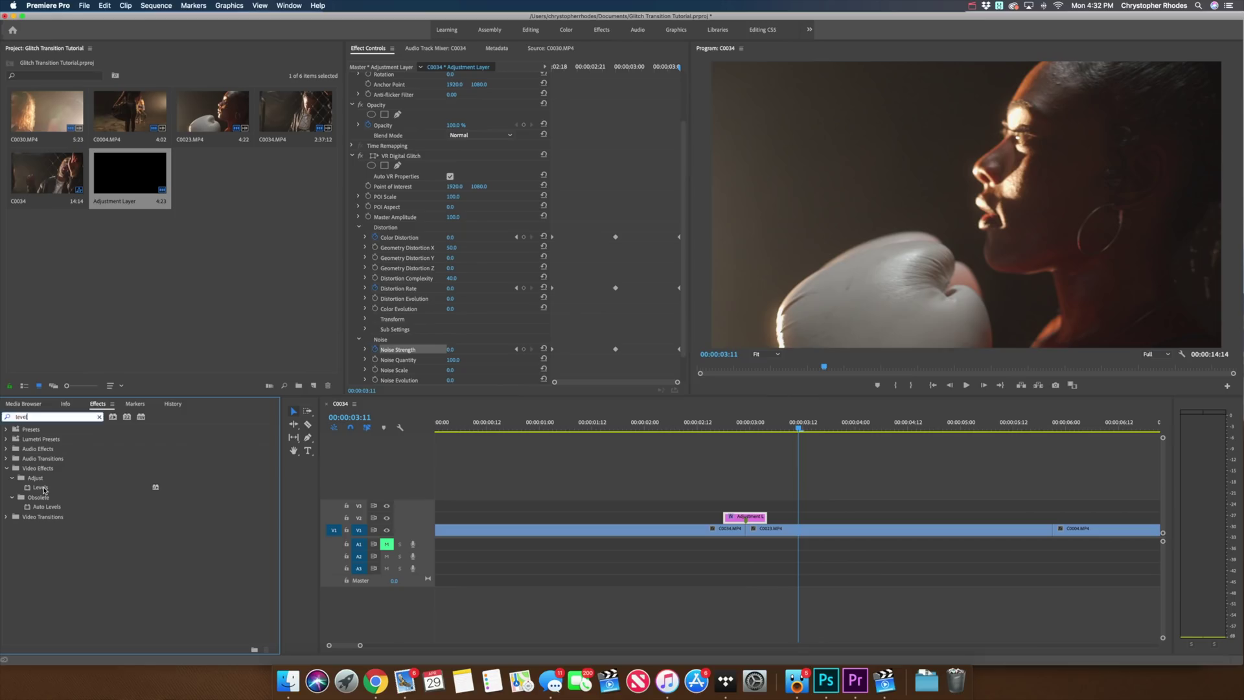
drag(767, 516, 766, 517)
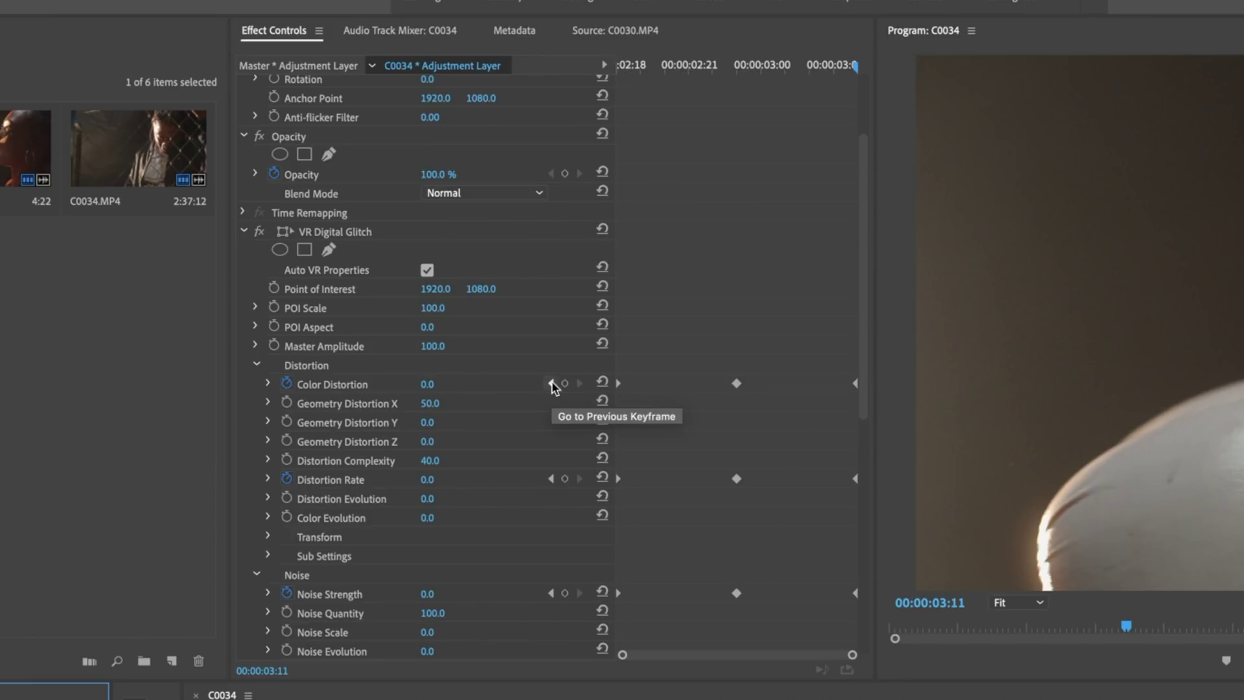
Step: Enable keyframing for the Levels effect's (RGB) White Input Level at the middle keyframe, 00:00:02:23
click(552, 385)
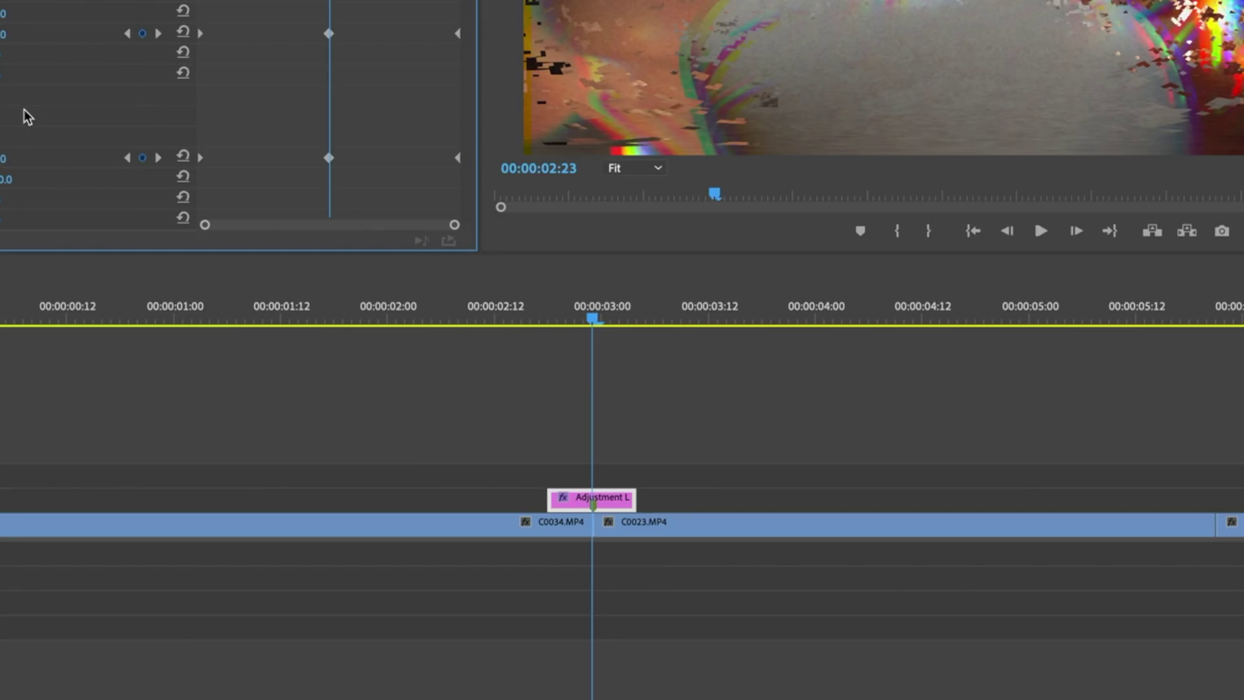
scroll(24, 111, down, 5)
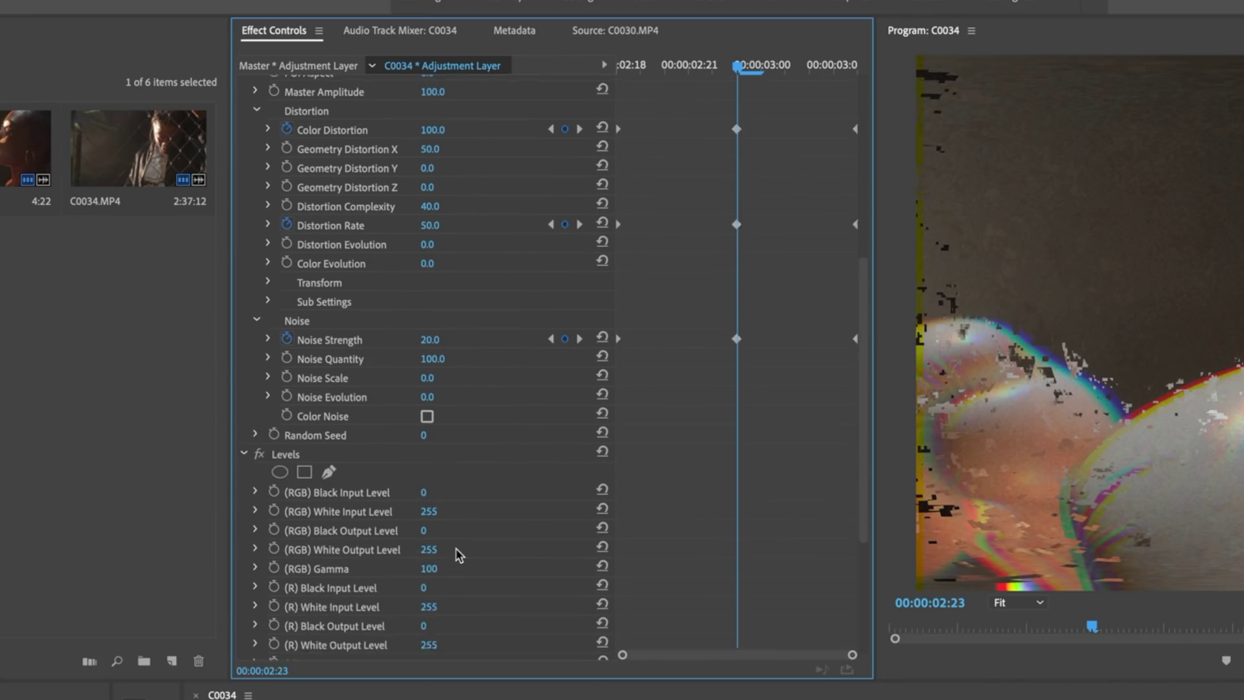
scroll(456, 550, down, 3)
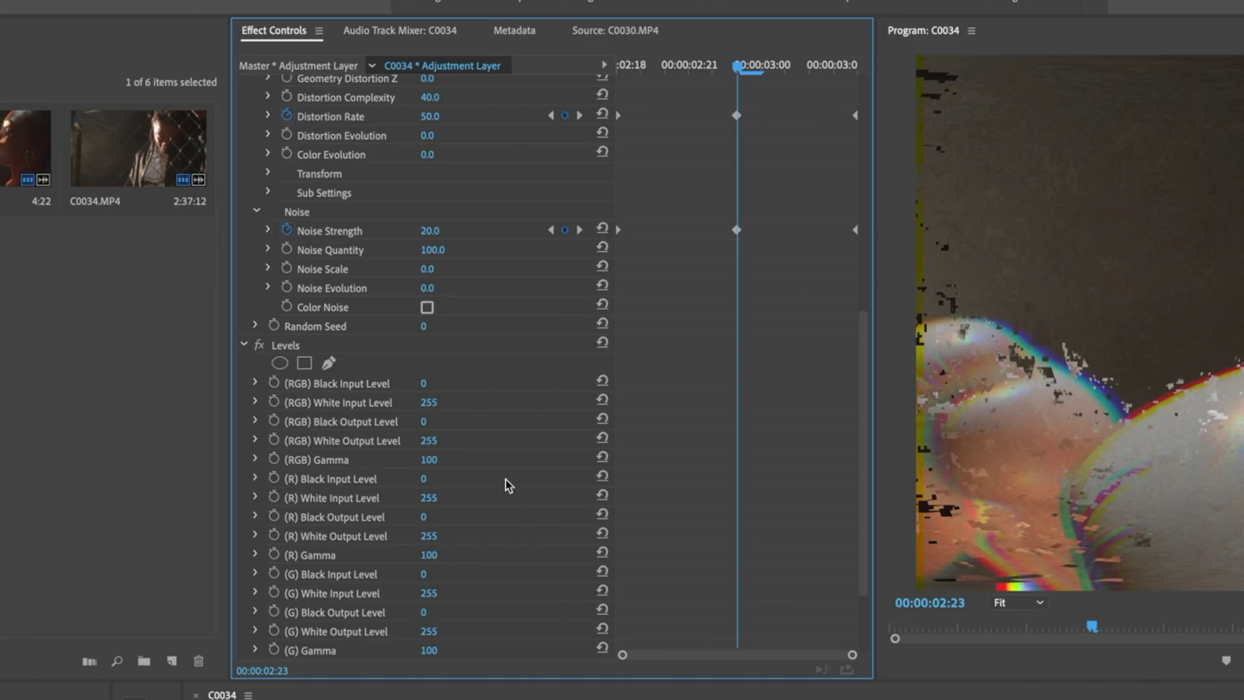
click(273, 401)
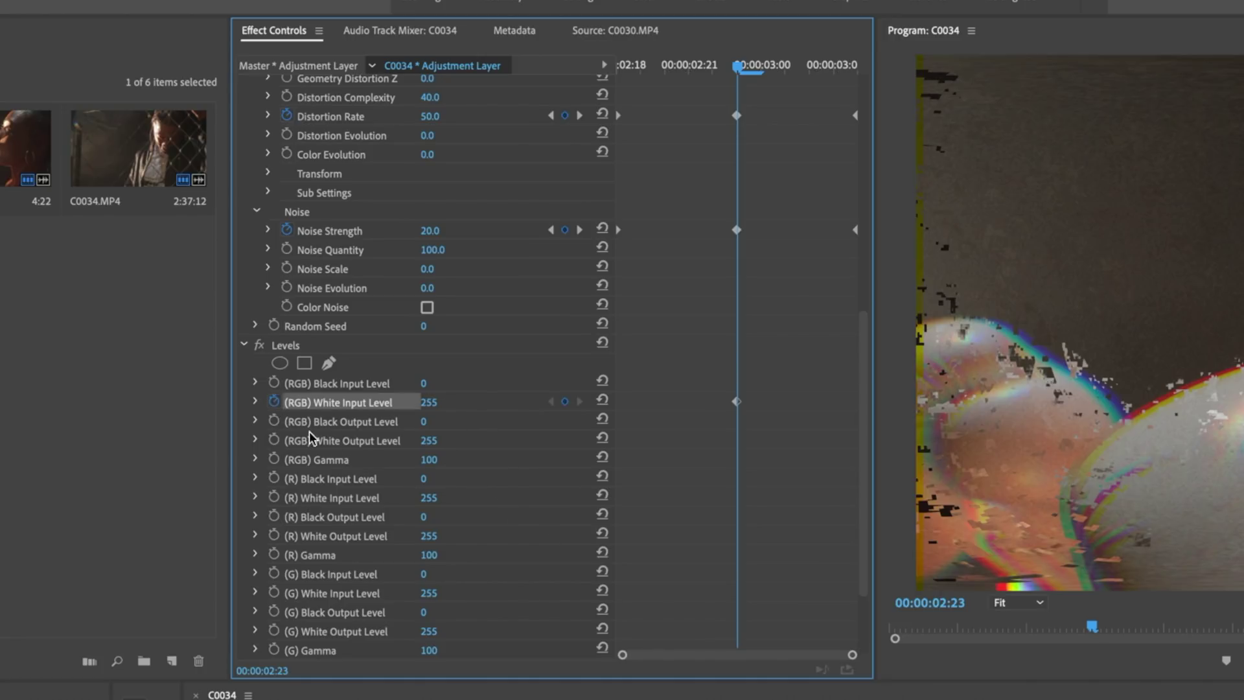
Step: Add (RGB) White Input Level keyframes at the positions of the first and last glitch keyframes
click(551, 230)
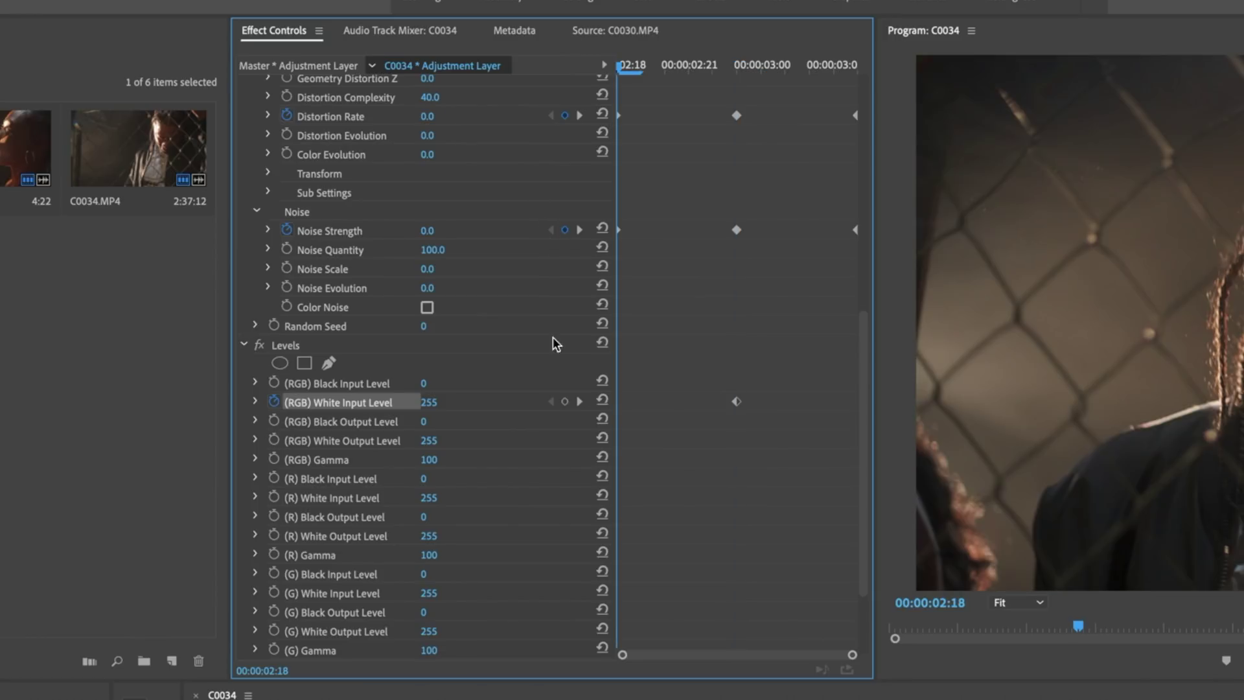
click(565, 402)
click(579, 230)
click(579, 230)
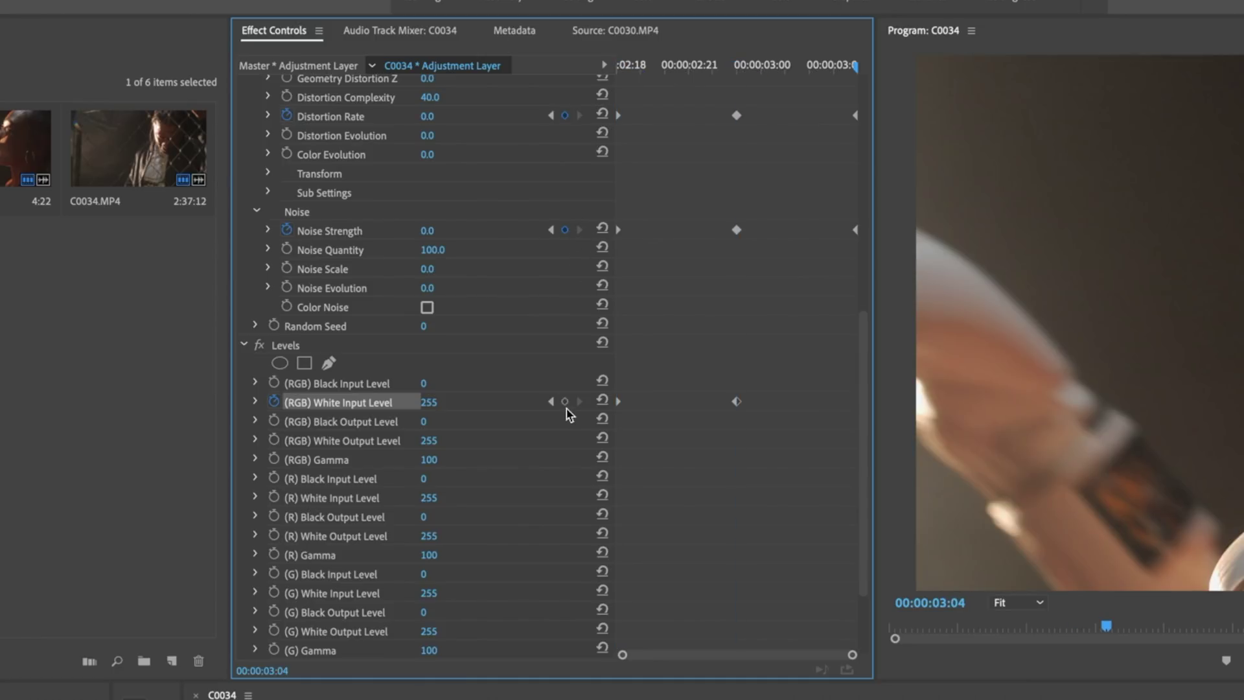
click(565, 402)
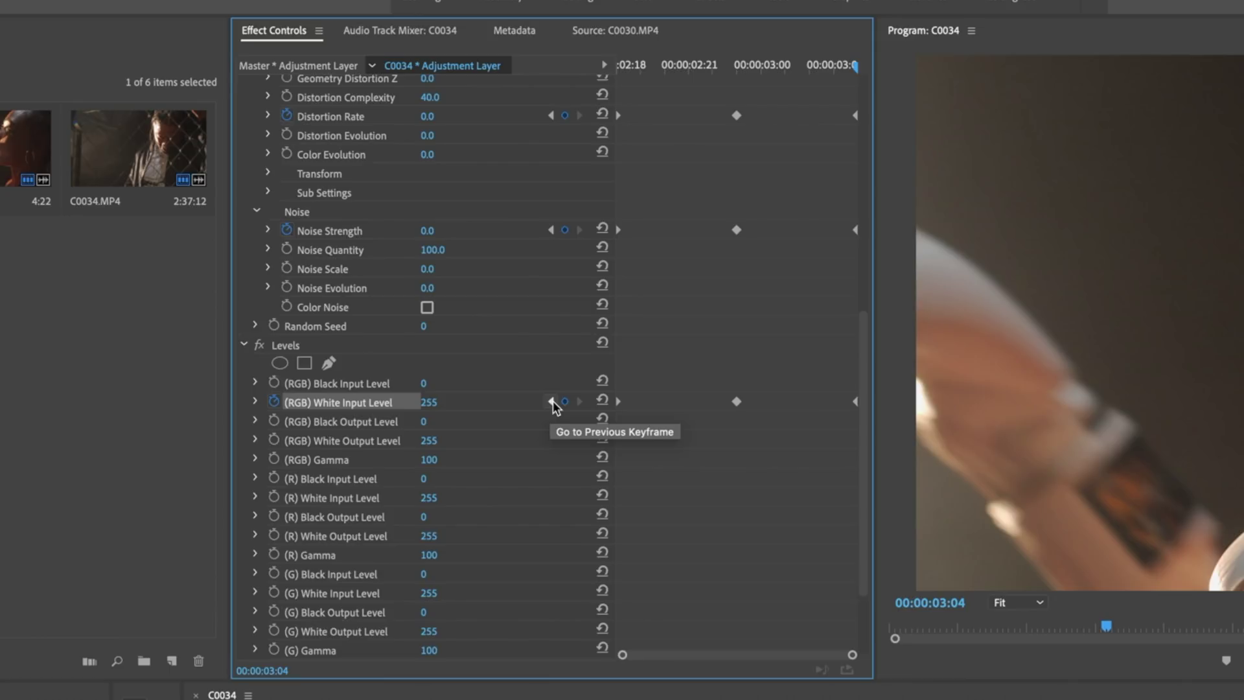
Step: Set the (RGB) White Input Level to 117 at the middle keyframe
click(551, 402)
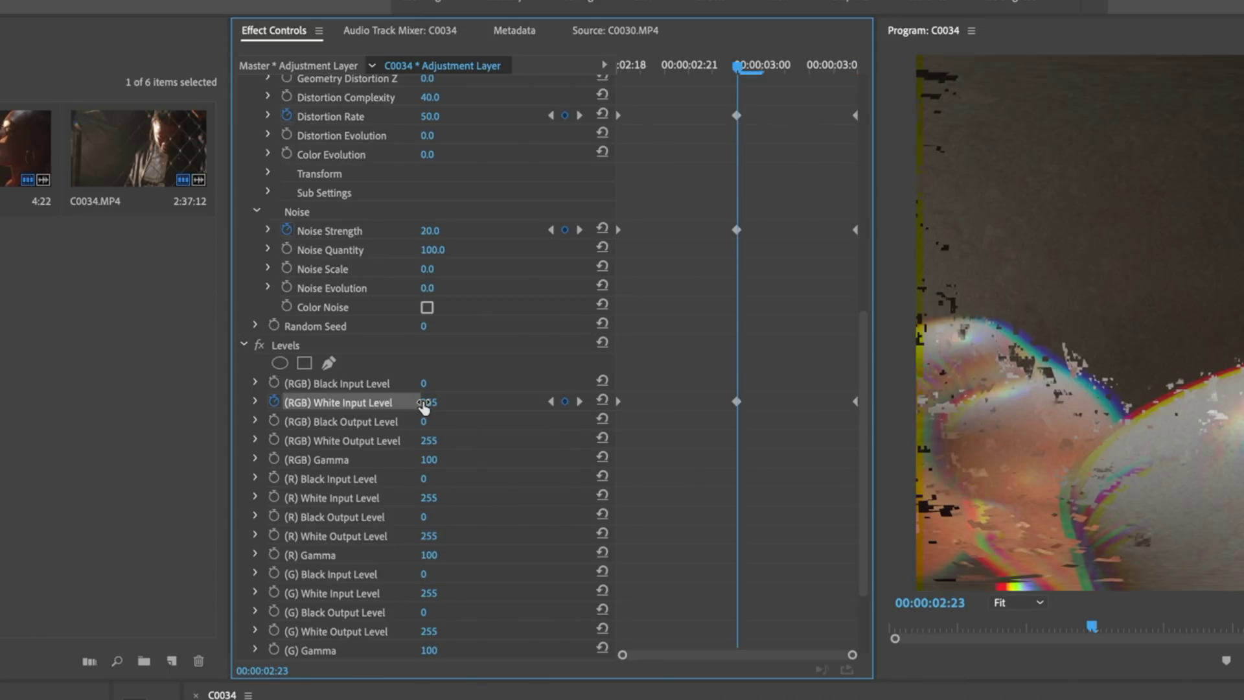
drag(427, 407, 367, 407)
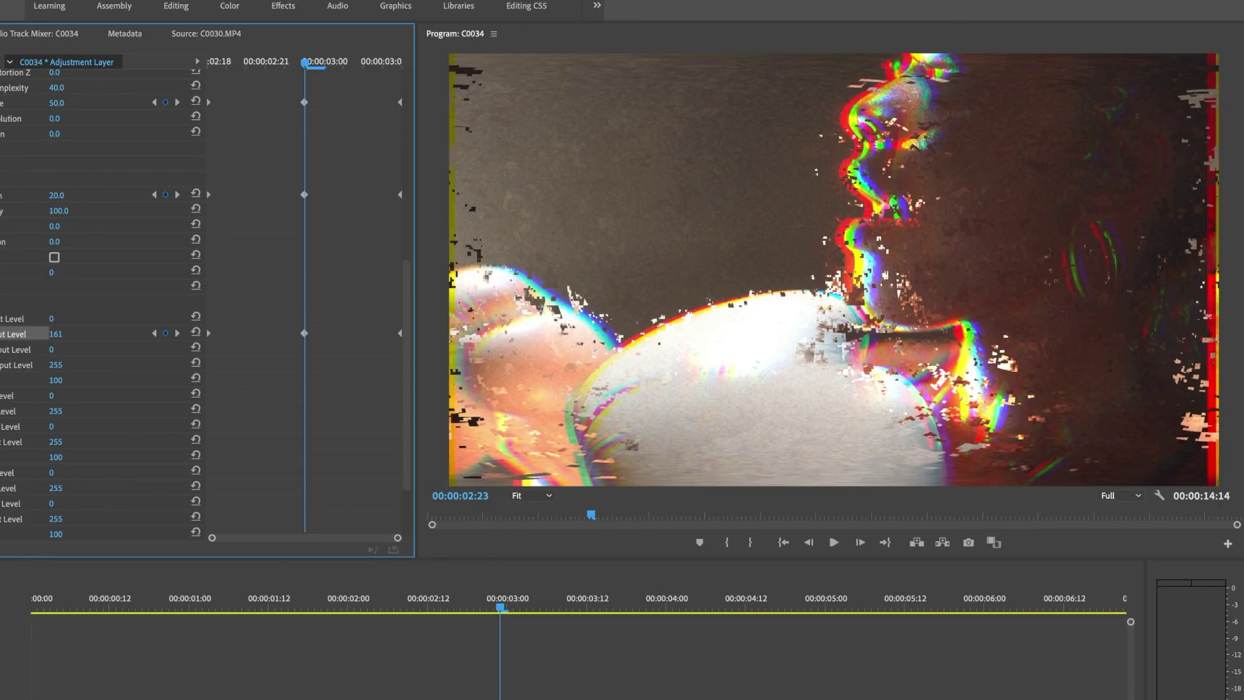
mouse_move(55, 333)
mouse_down()
mouse_move(3, 334)
mouse_move(80, 334)
mouse_move(67, 333)
mouse_up()
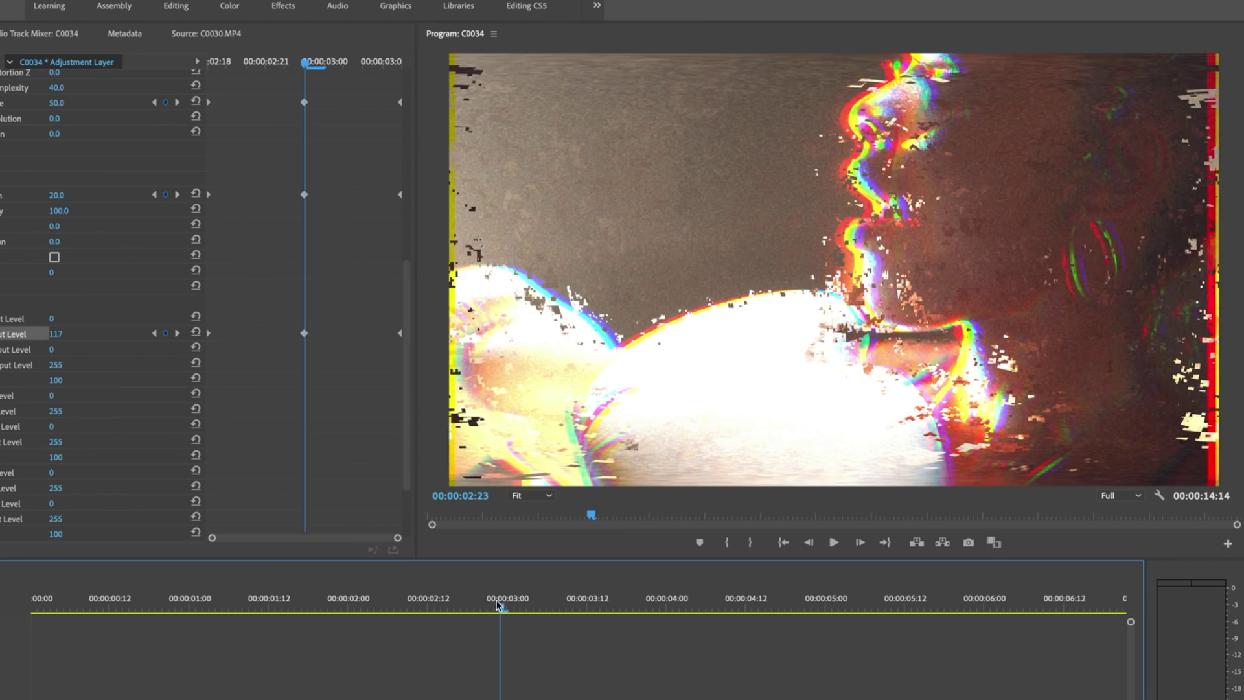
Step: Play back the cut from before the adjustment layer to check the glitch with the brightness flash
click(460, 606)
drag(460, 606, 419, 605)
key(space)
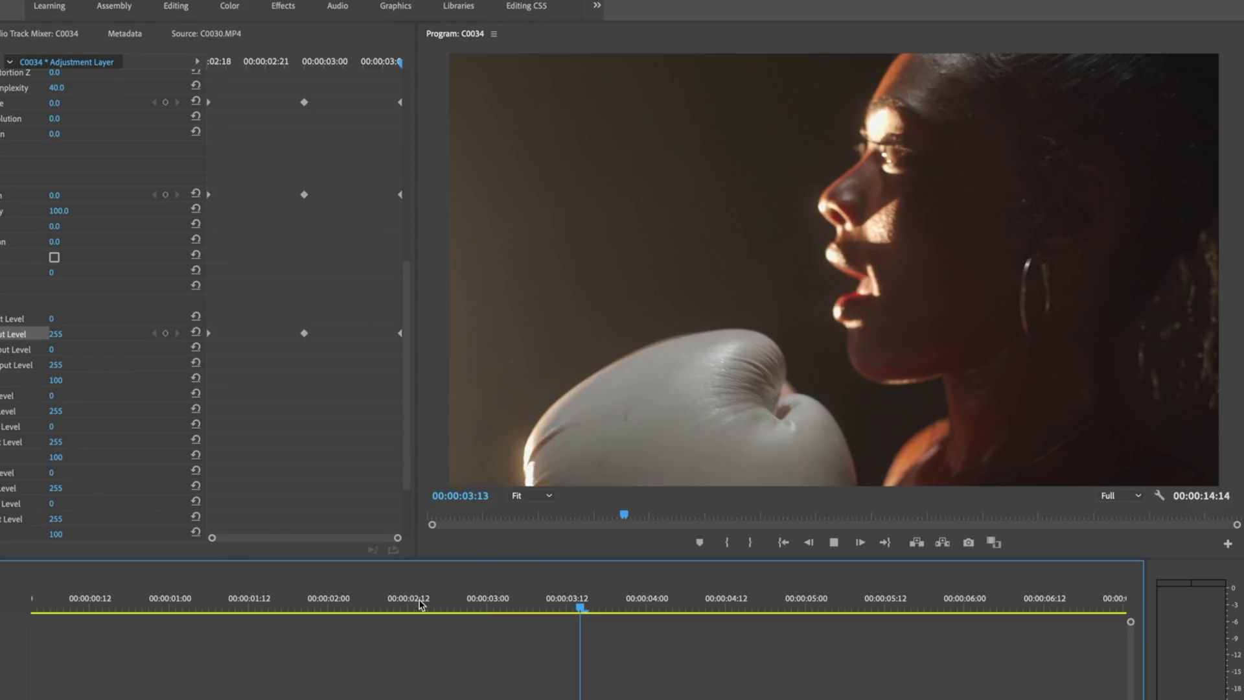
Step: Copy the adjustment layer onto the cut between C0023.MP4 and C0004.MP4
key(minus)
key(minus)
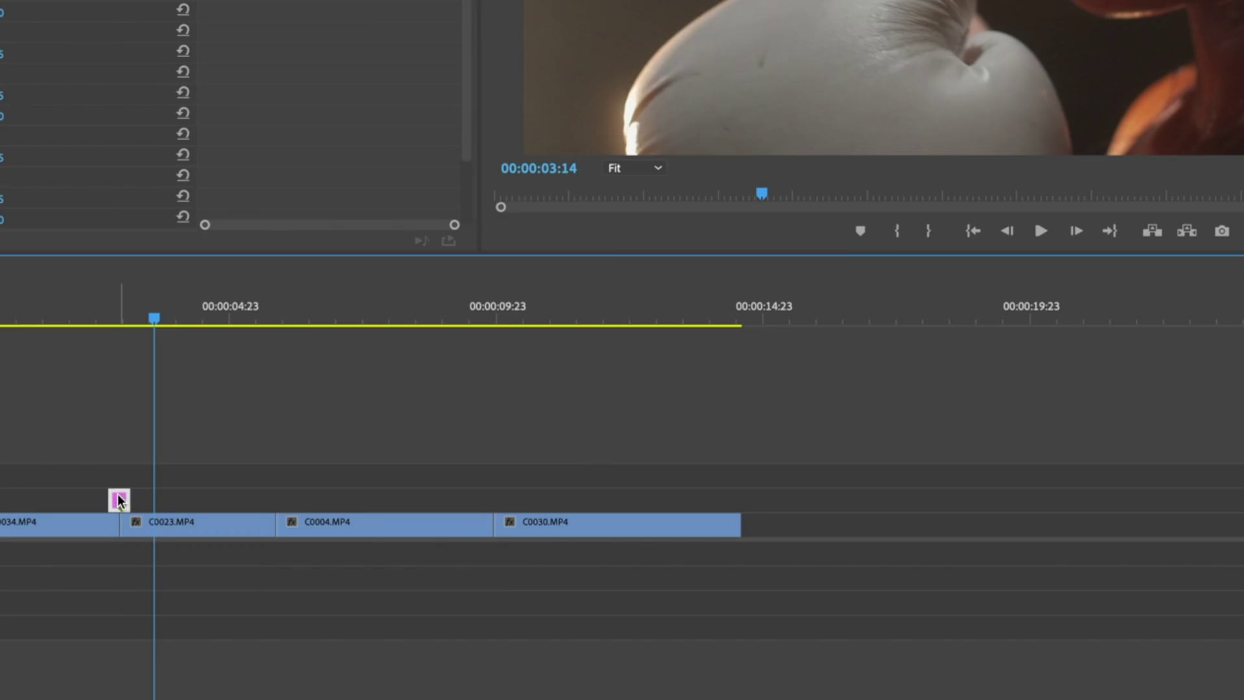
drag(119, 500, 279, 500)
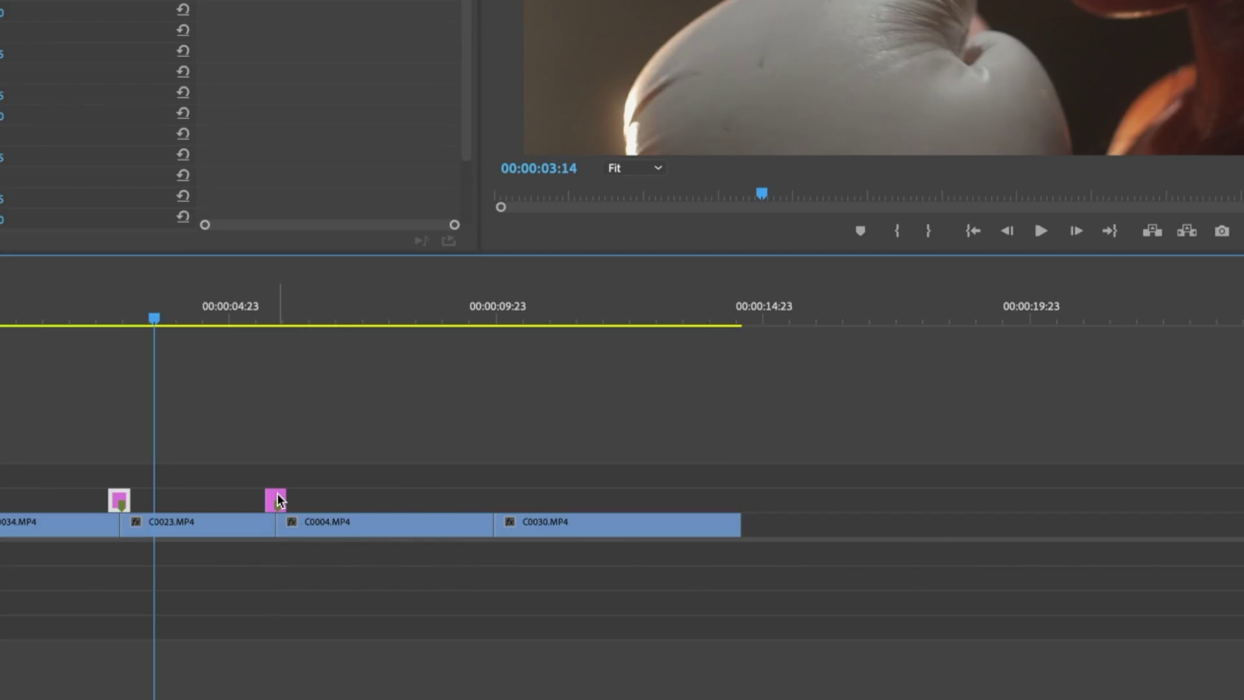
Step: Copy the adjustment layer onto the cut between C0004.MP4 and C0030.MP4
key(minus)
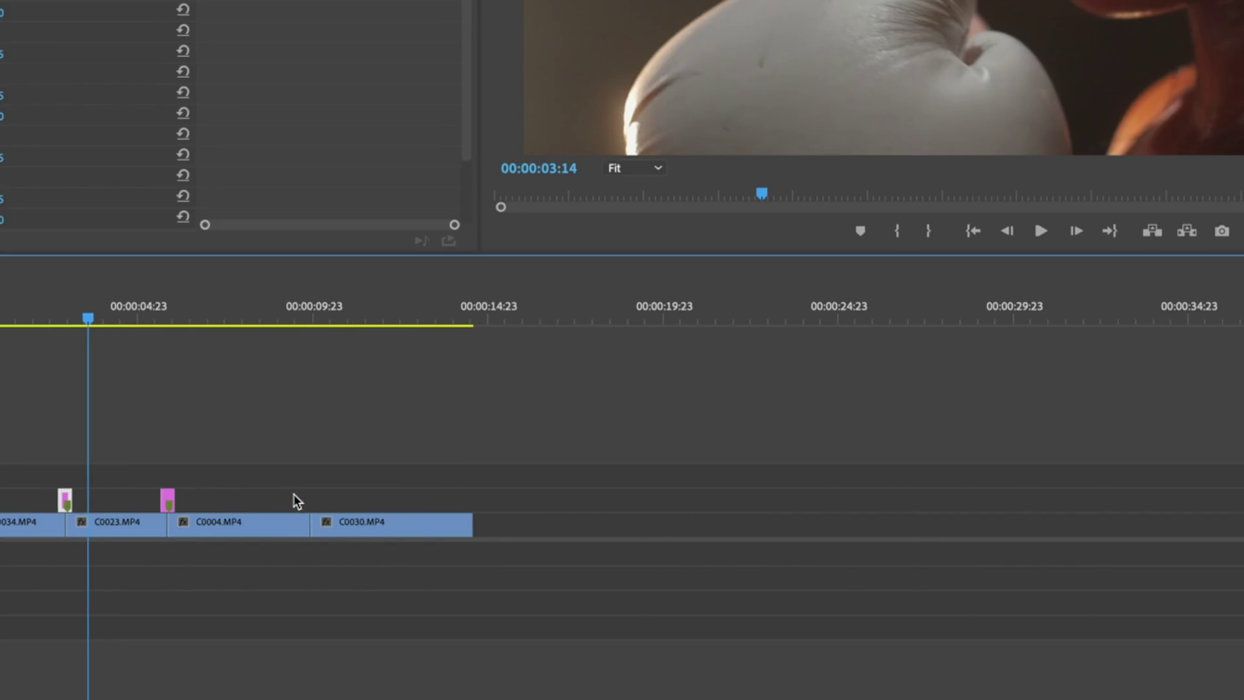
drag(167, 500, 276, 499)
key(minus)
key(backslash)
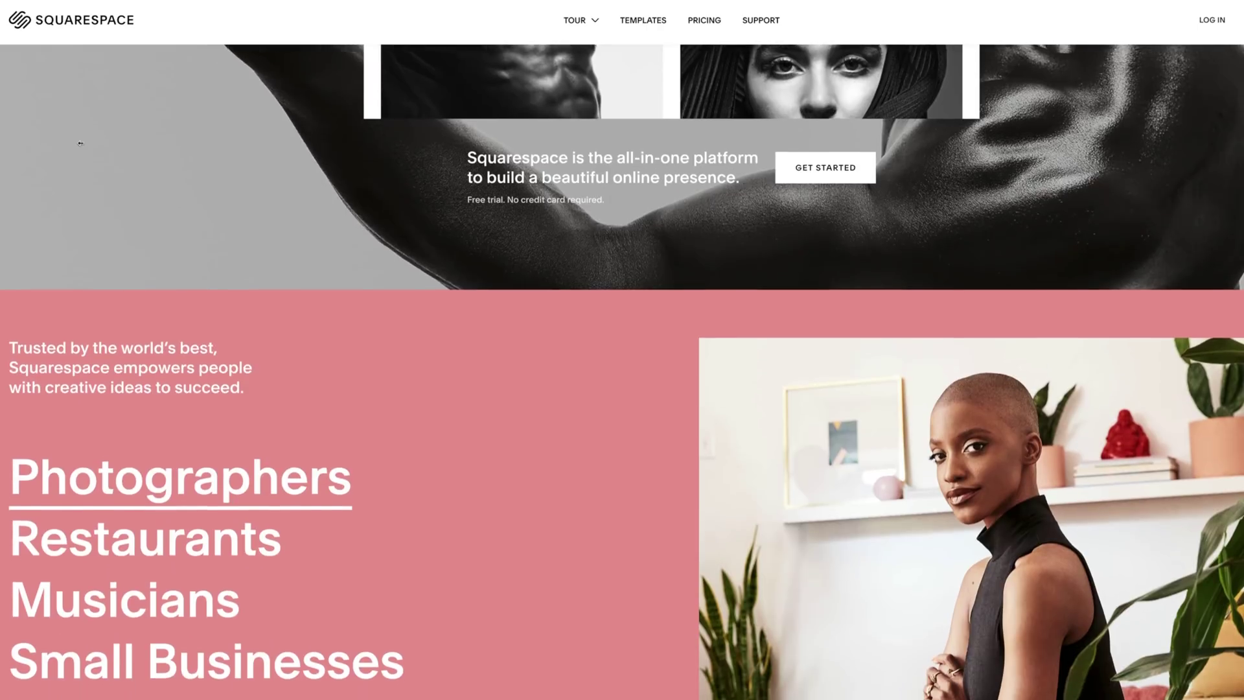
scroll(81, 142, down, 4)
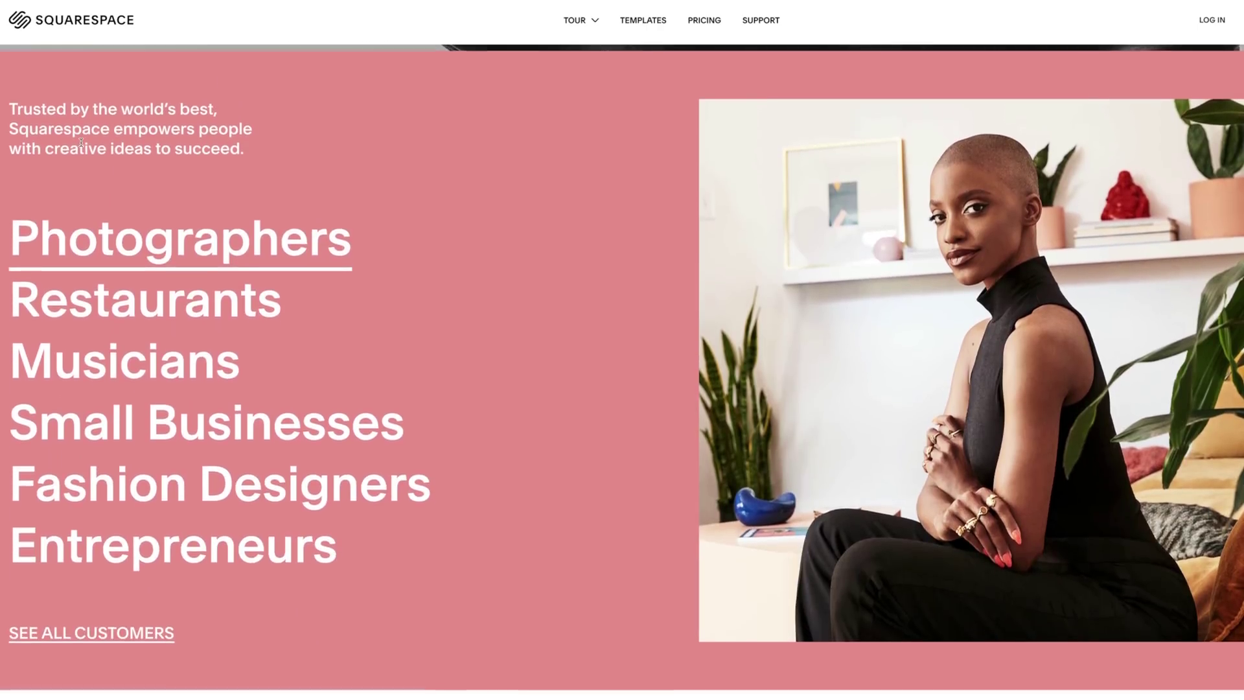
scroll(81, 143, down, 2)
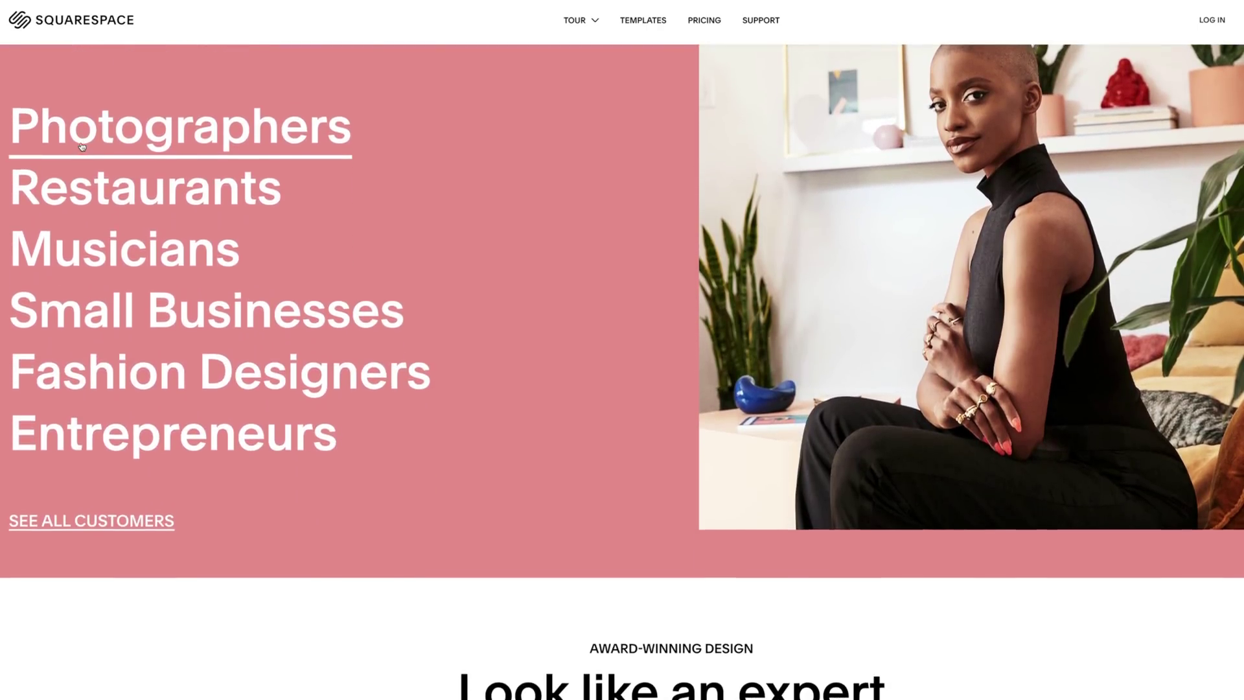
scroll(81, 146, down, 5)
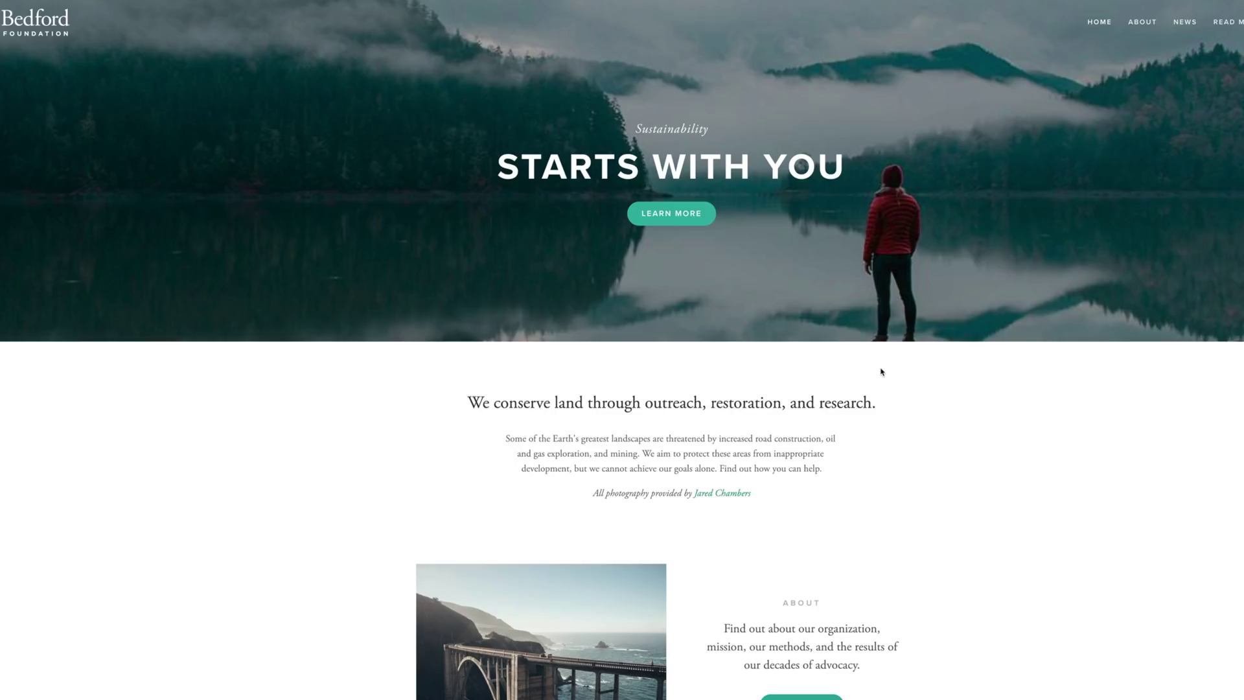
scroll(881, 370, down, 2)
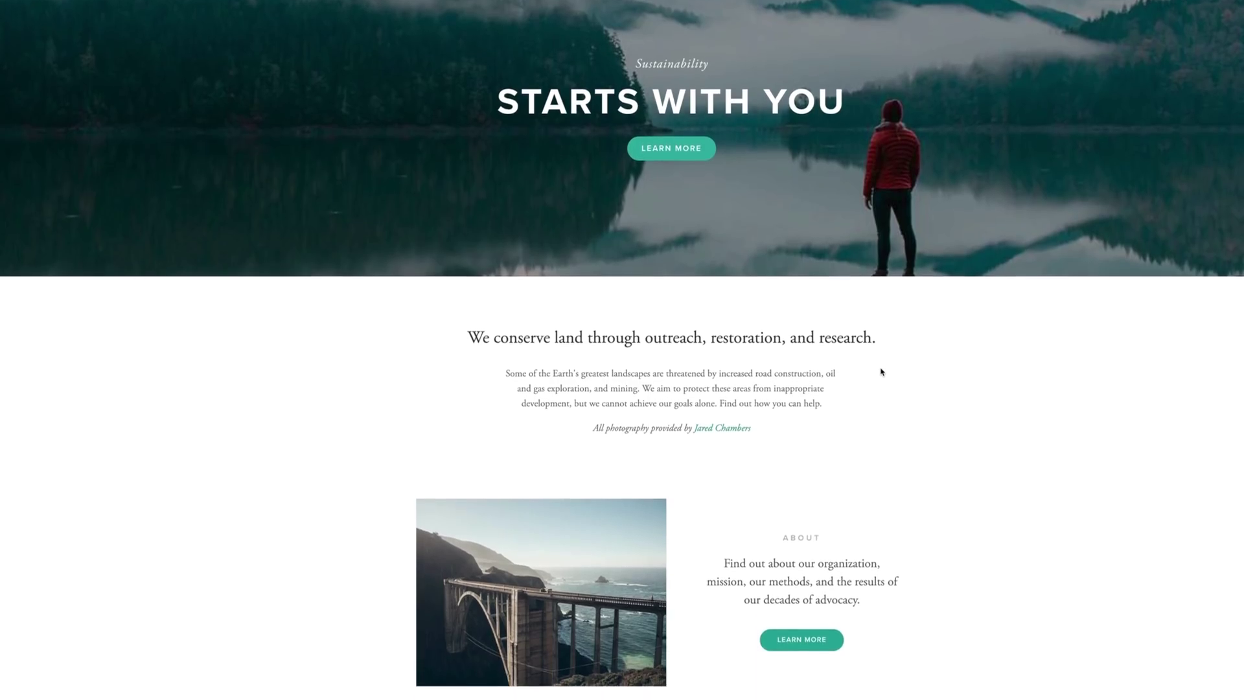
scroll(881, 371, down, 3)
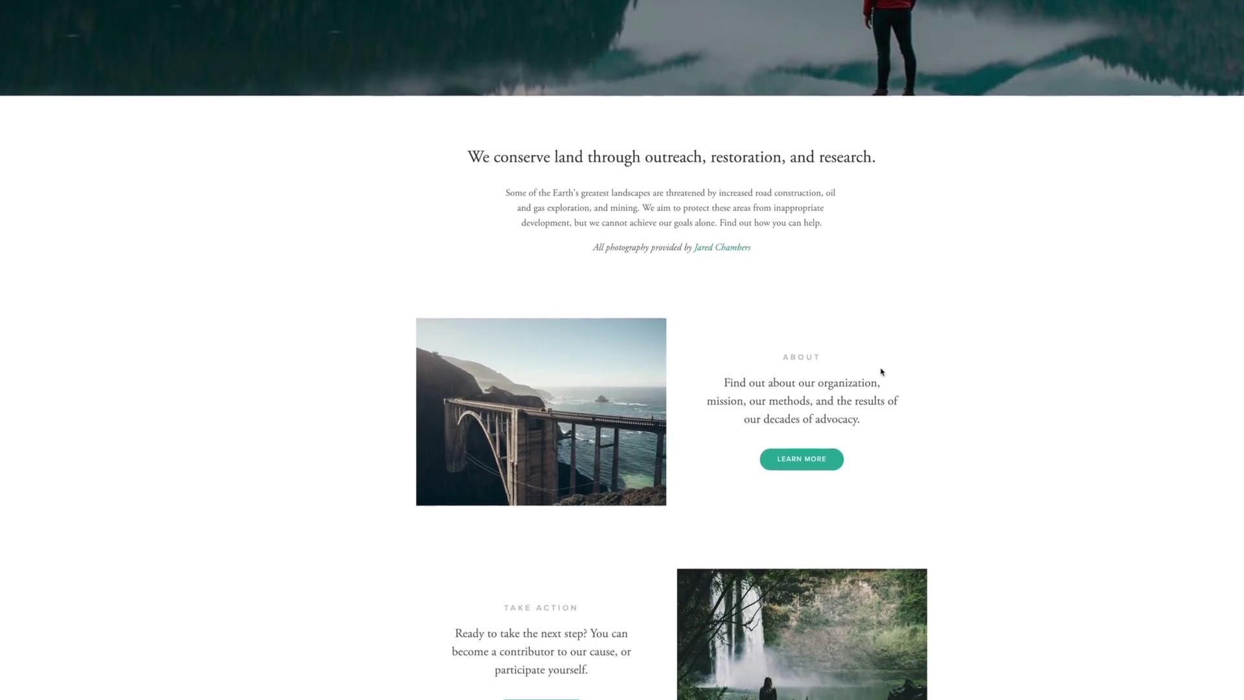
scroll(880, 371, down, 6)
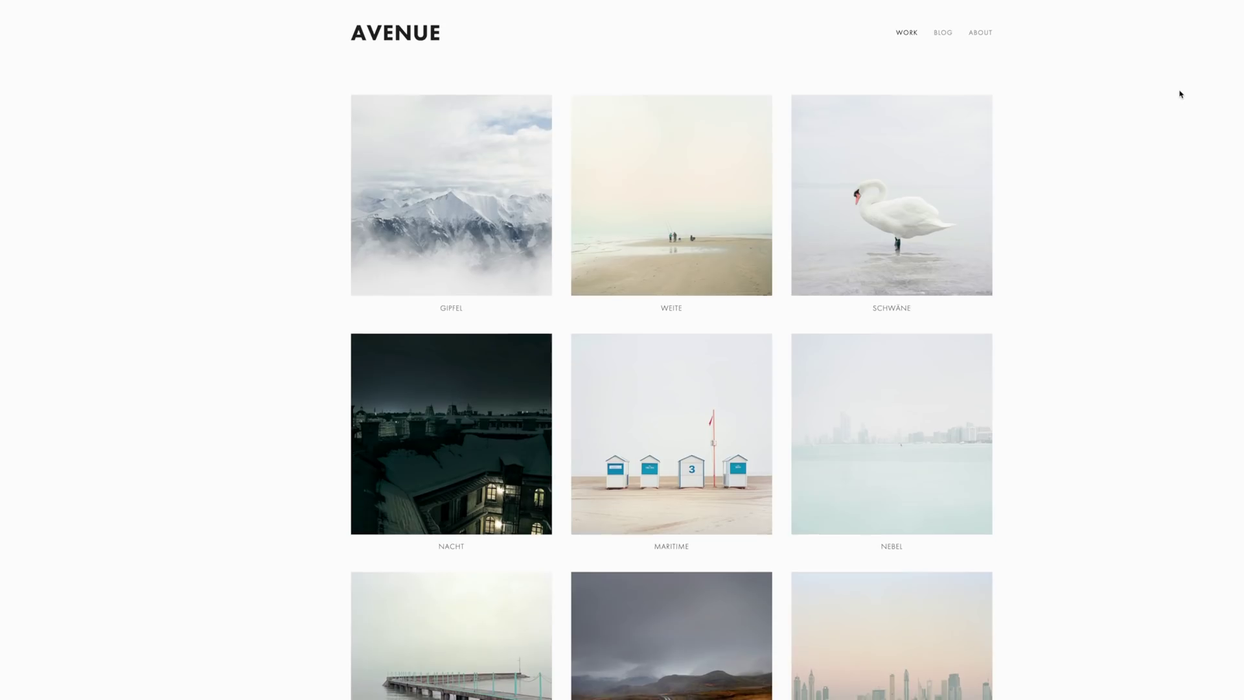
scroll(1179, 94, down, 1)
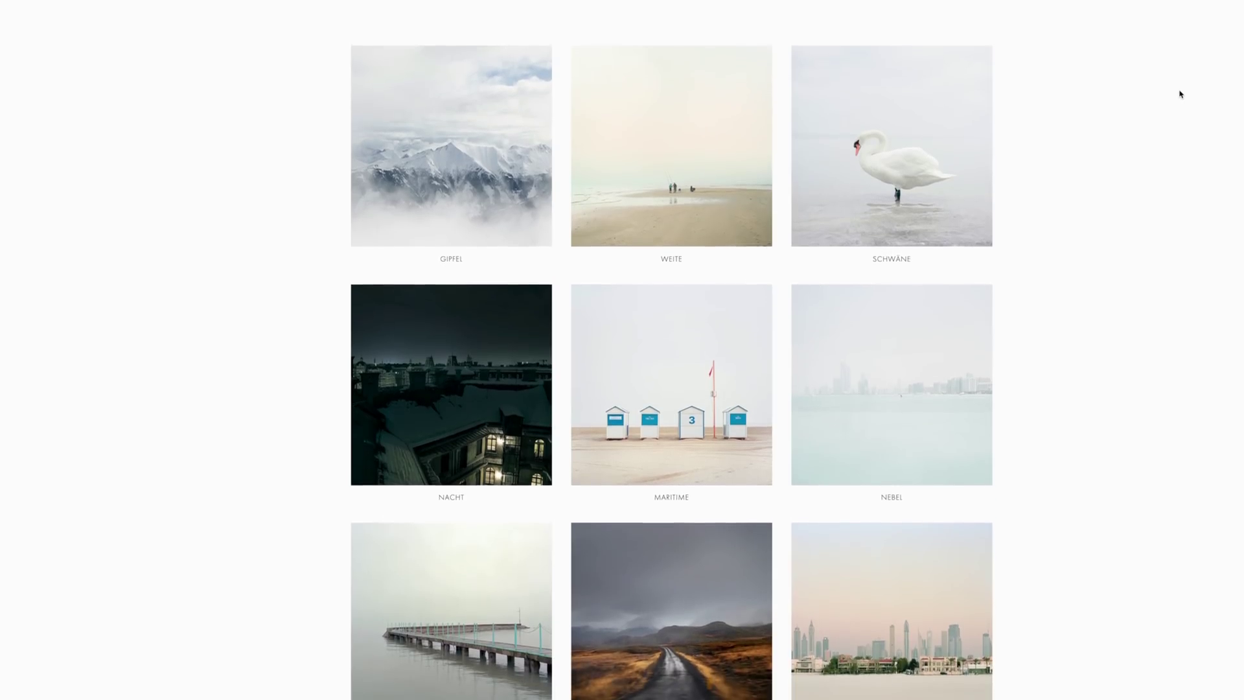
scroll(1180, 94, down, 2)
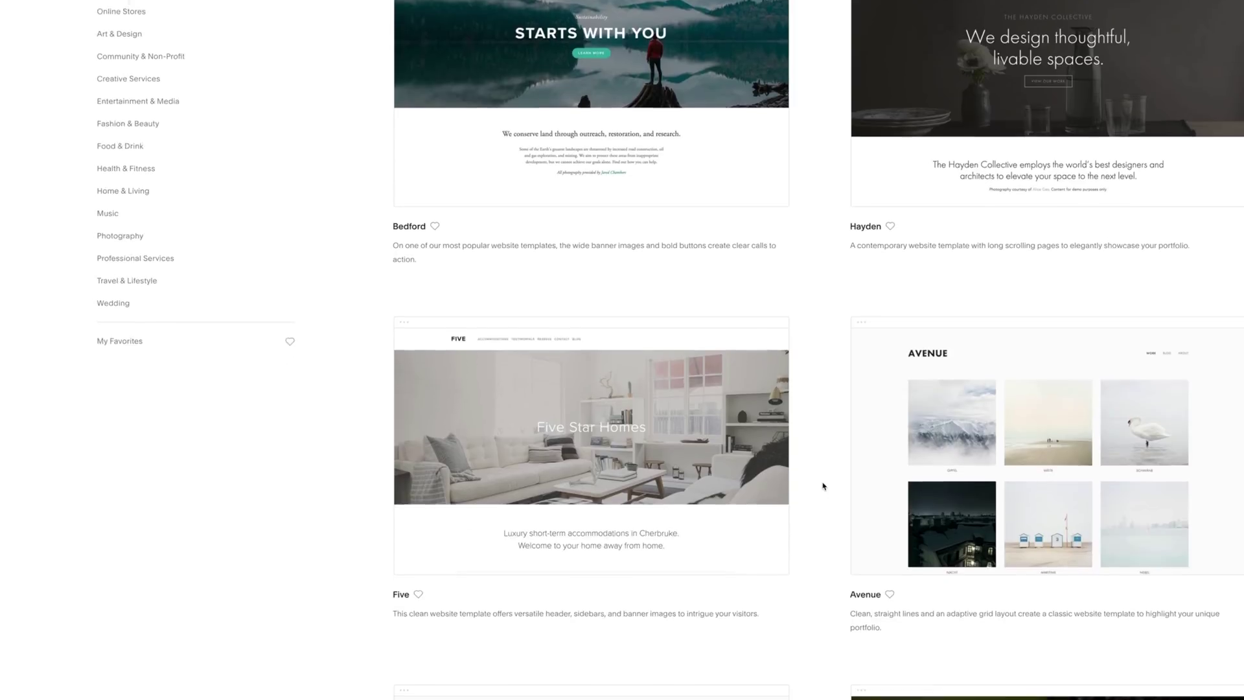
scroll(822, 486, down, 3)
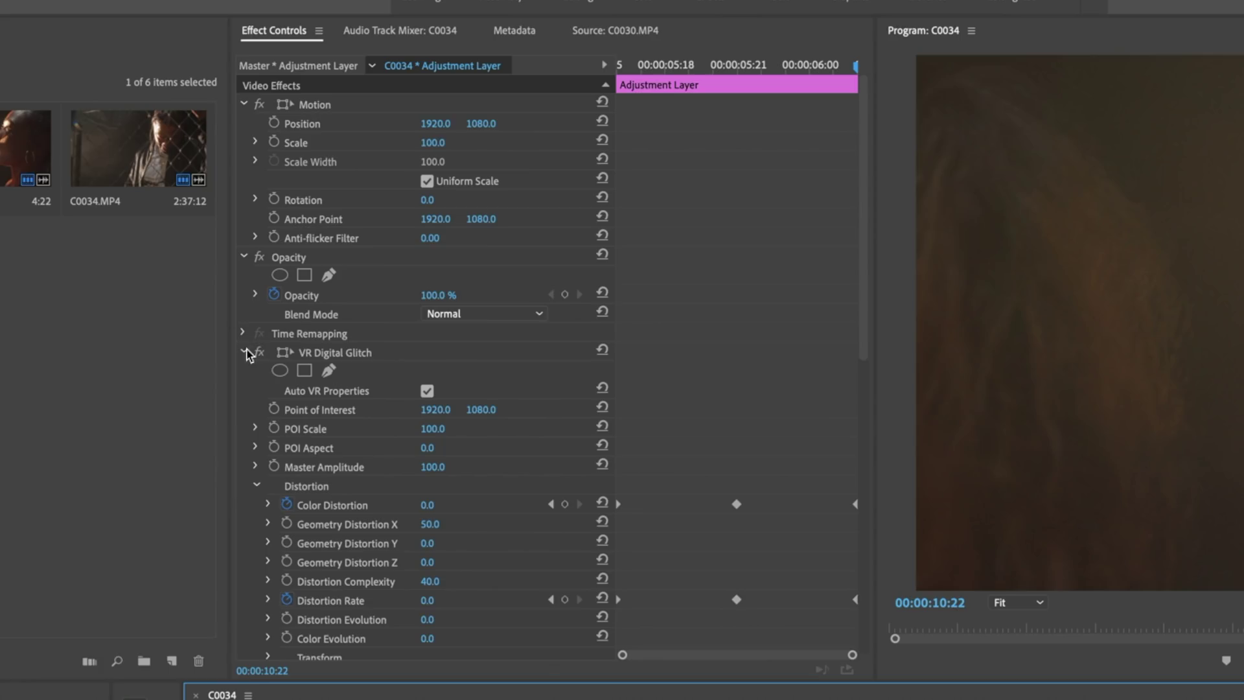
Step: Collapse the VR Digital Glitch and Levels effect settings of the selected adjustment layer
click(243, 353)
click(244, 372)
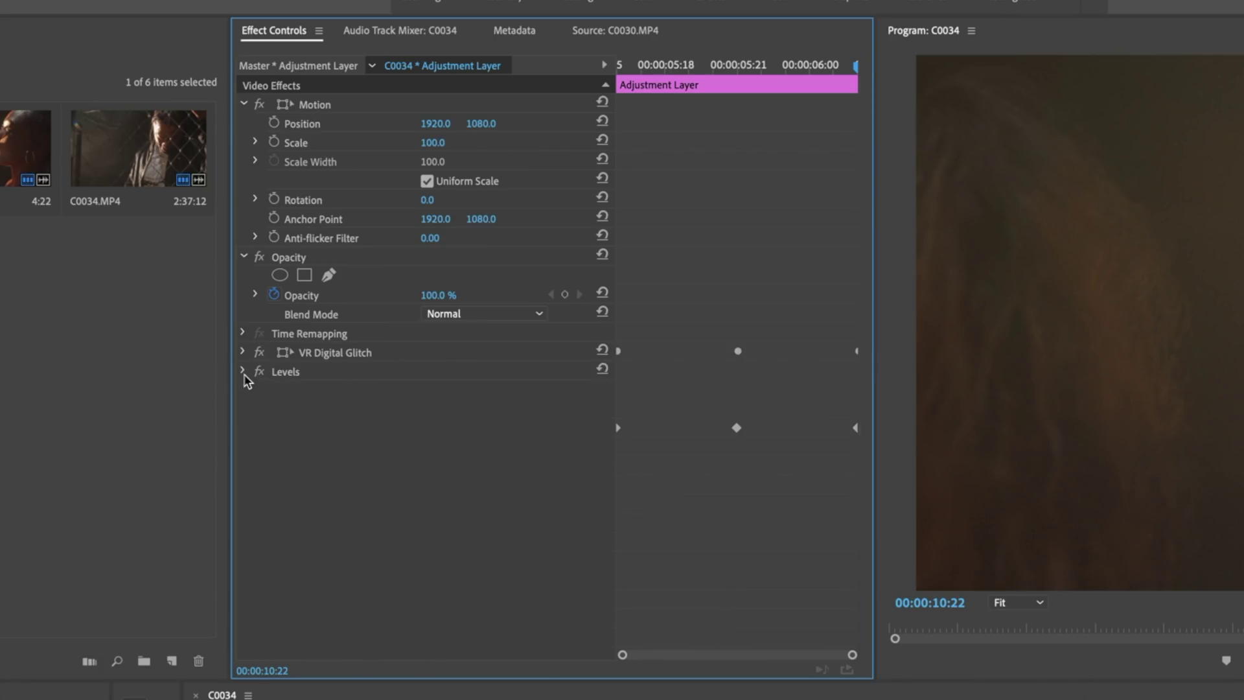
scroll(750, 493, left, 3)
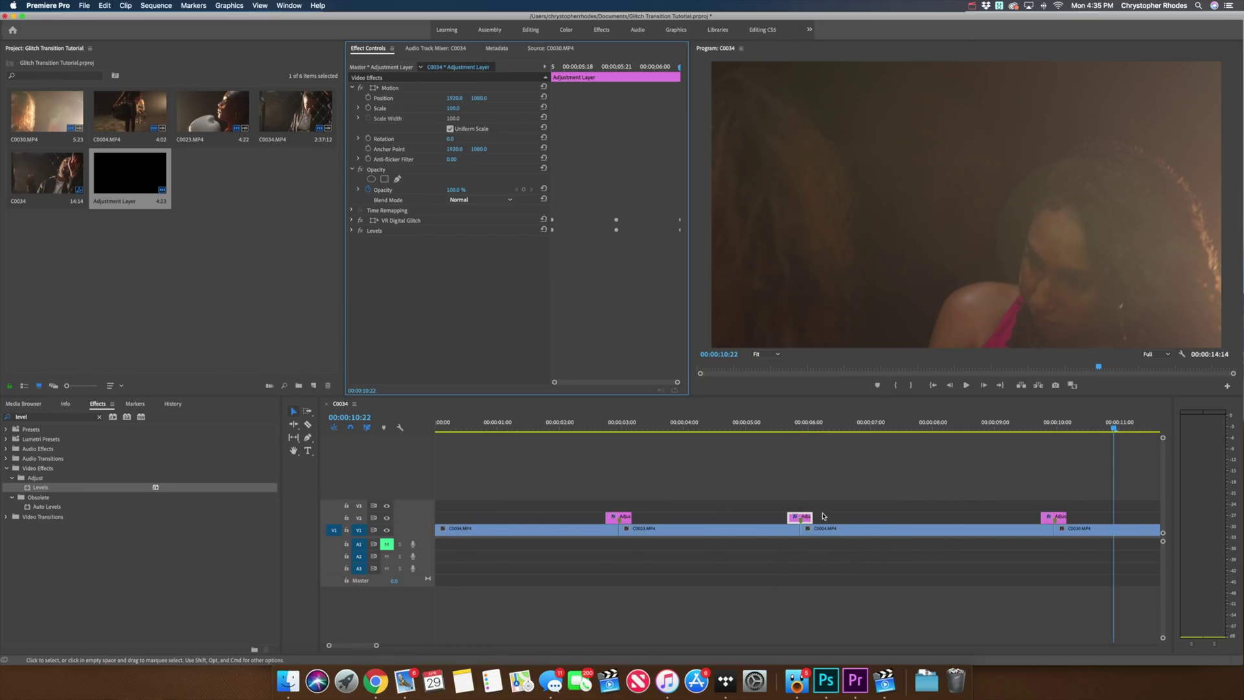
Step: Save the VR Digital Glitch and Levels effects of the middle adjustment layer together as a preset named "Glitch Tutorial"
click(803, 517)
click(380, 232)
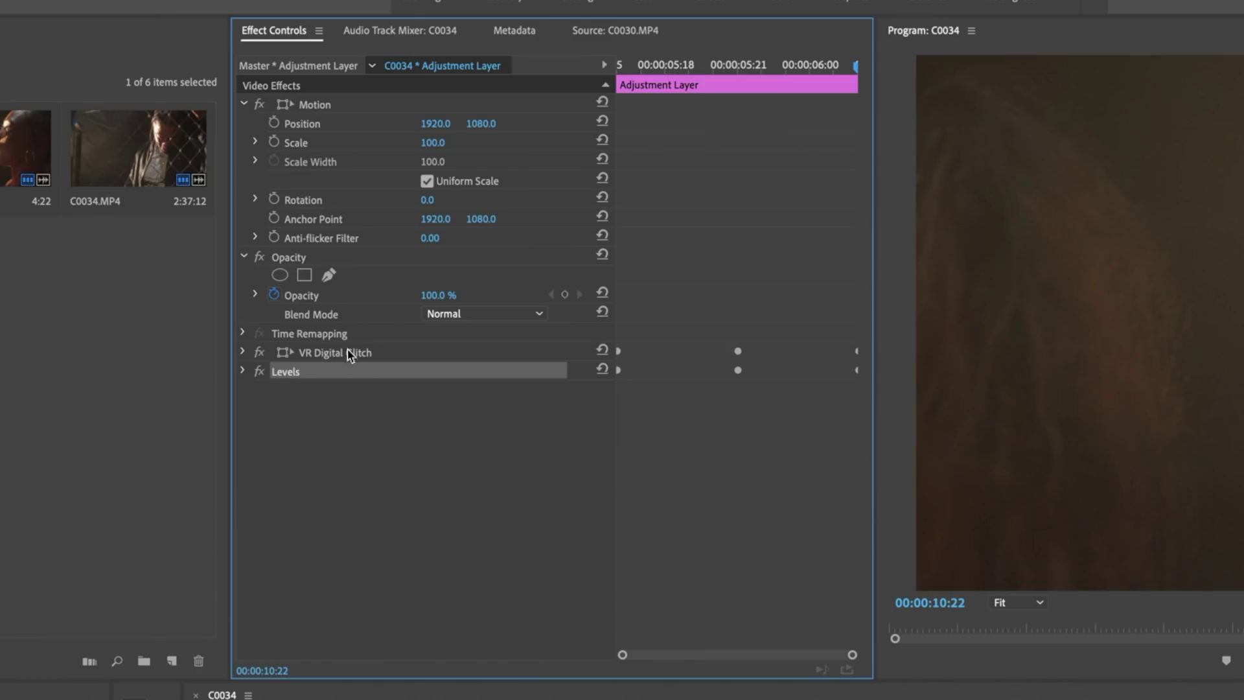
click(405, 220)
click(395, 231)
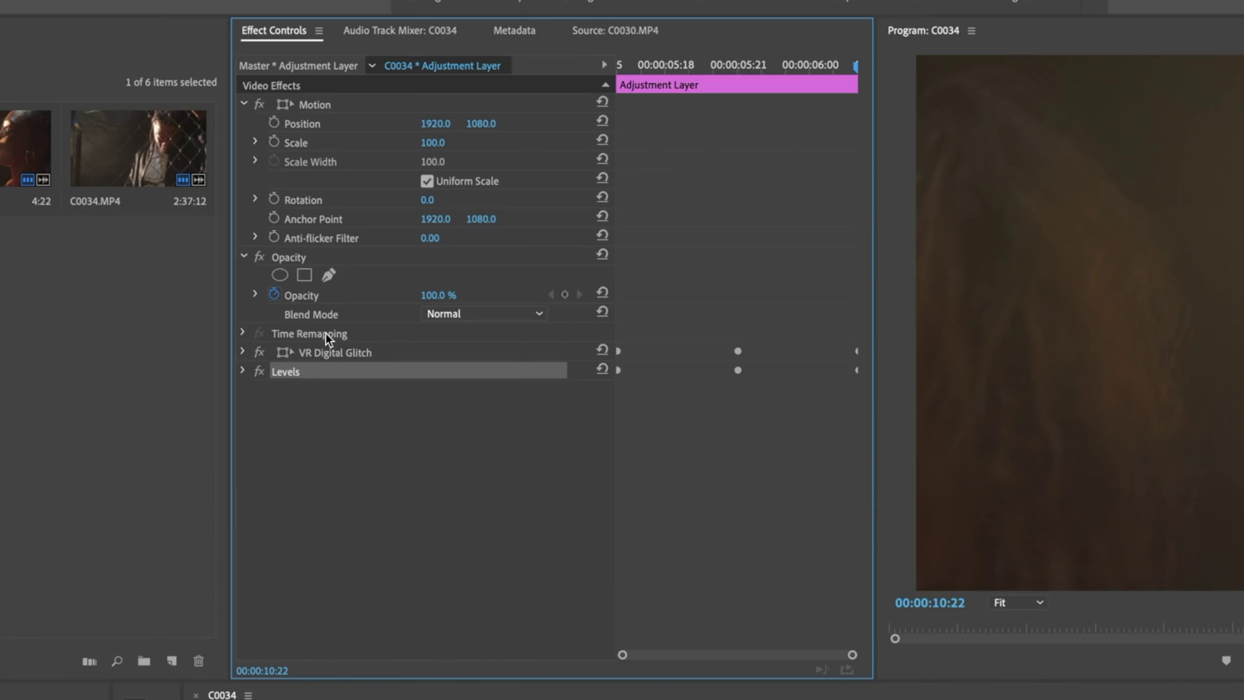
click(325, 332)
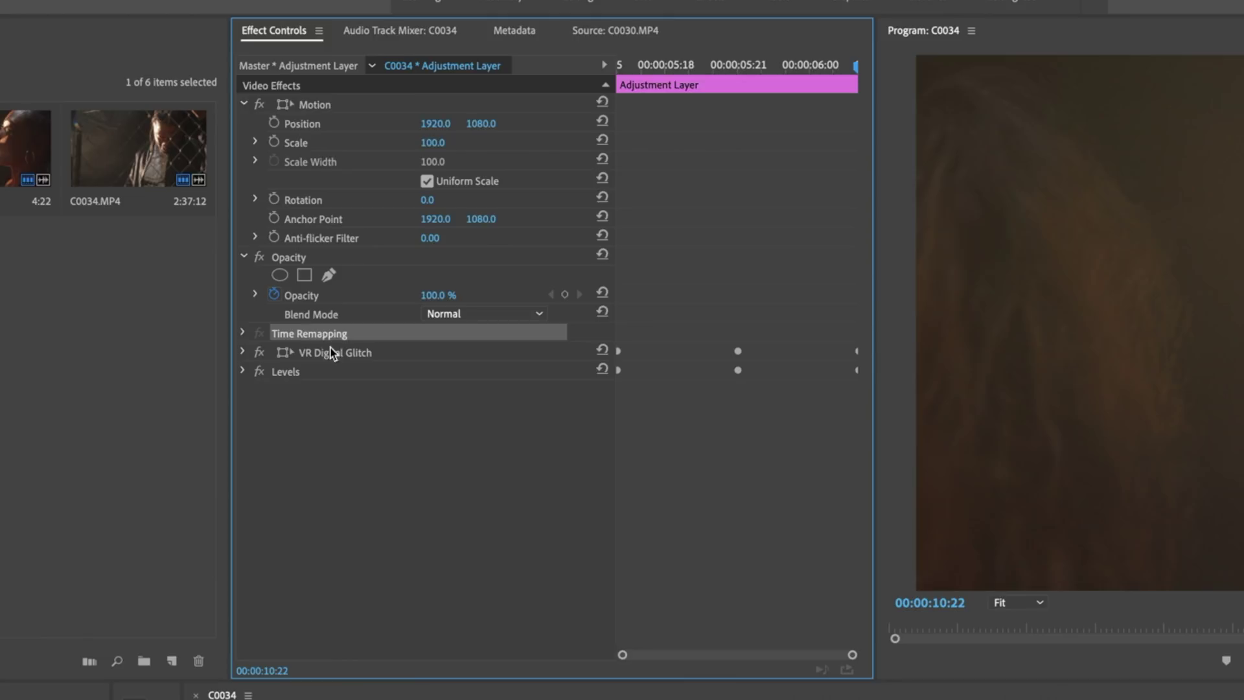
click(334, 353)
click(327, 373)
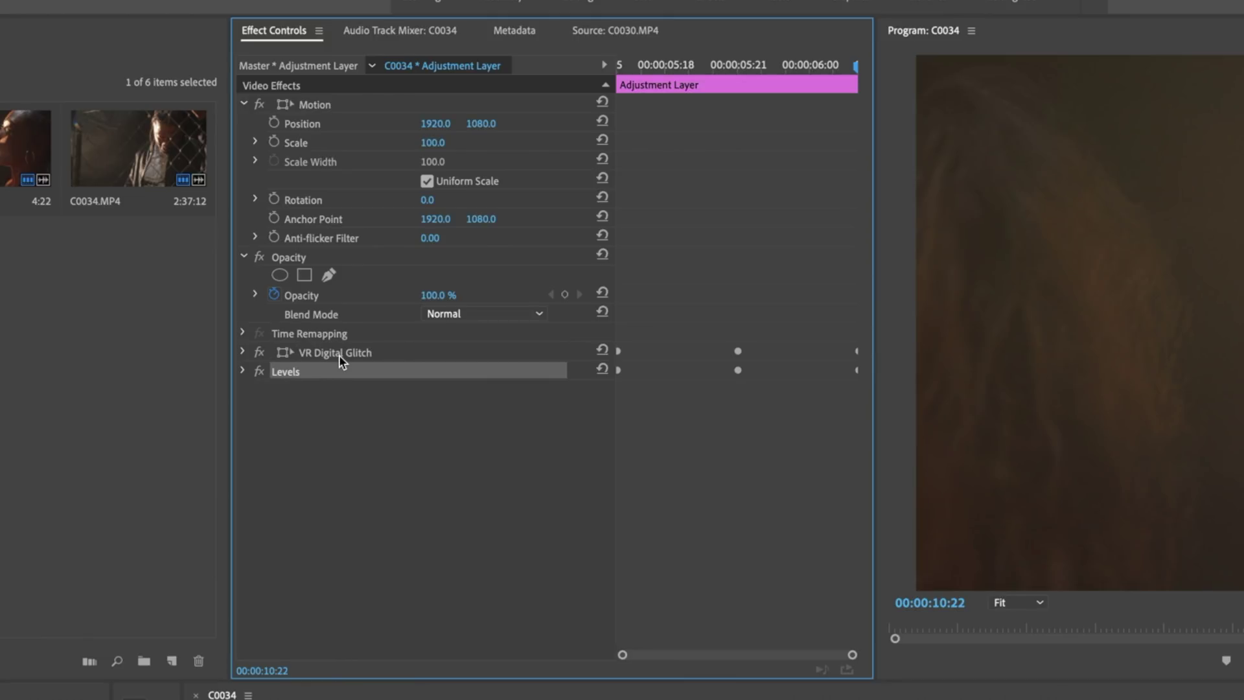
click(343, 355)
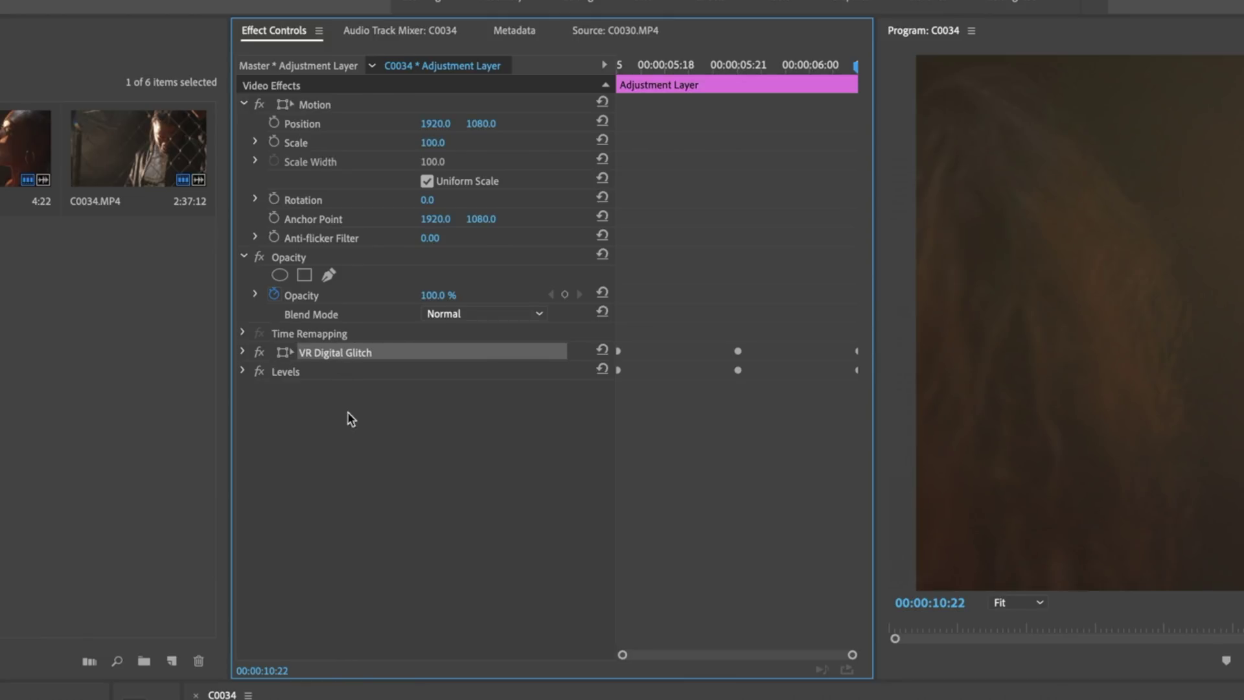
shift+click(331, 371)
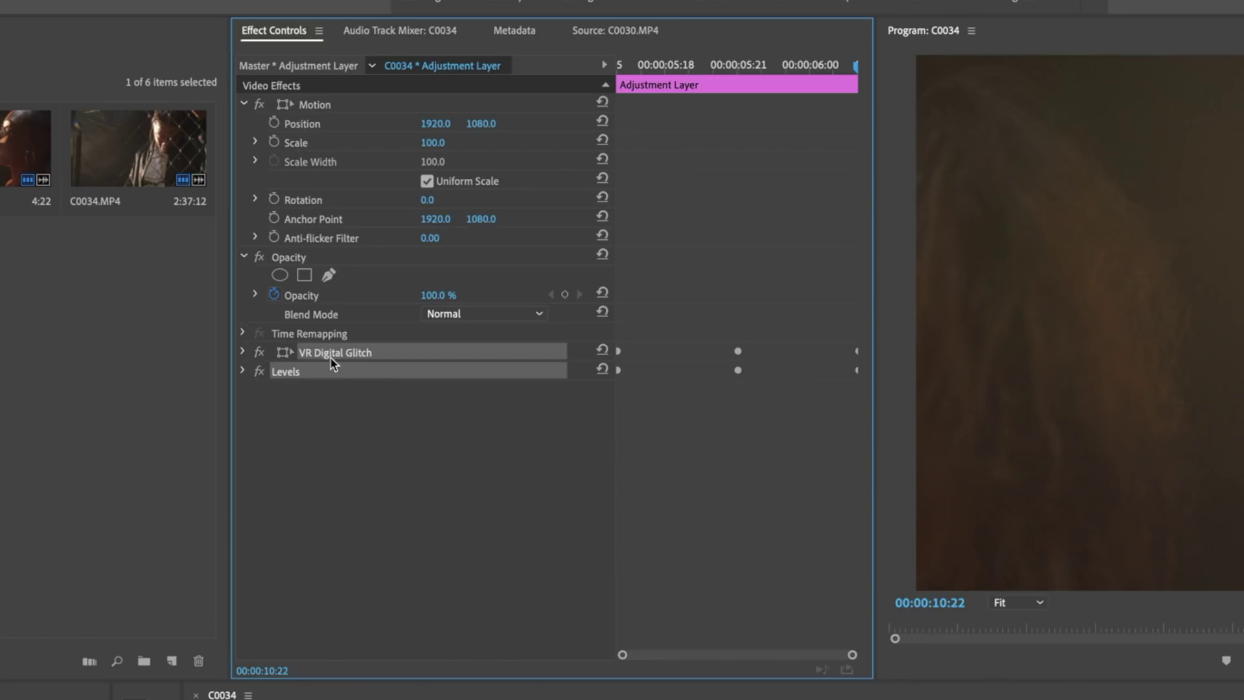
right_click(379, 363)
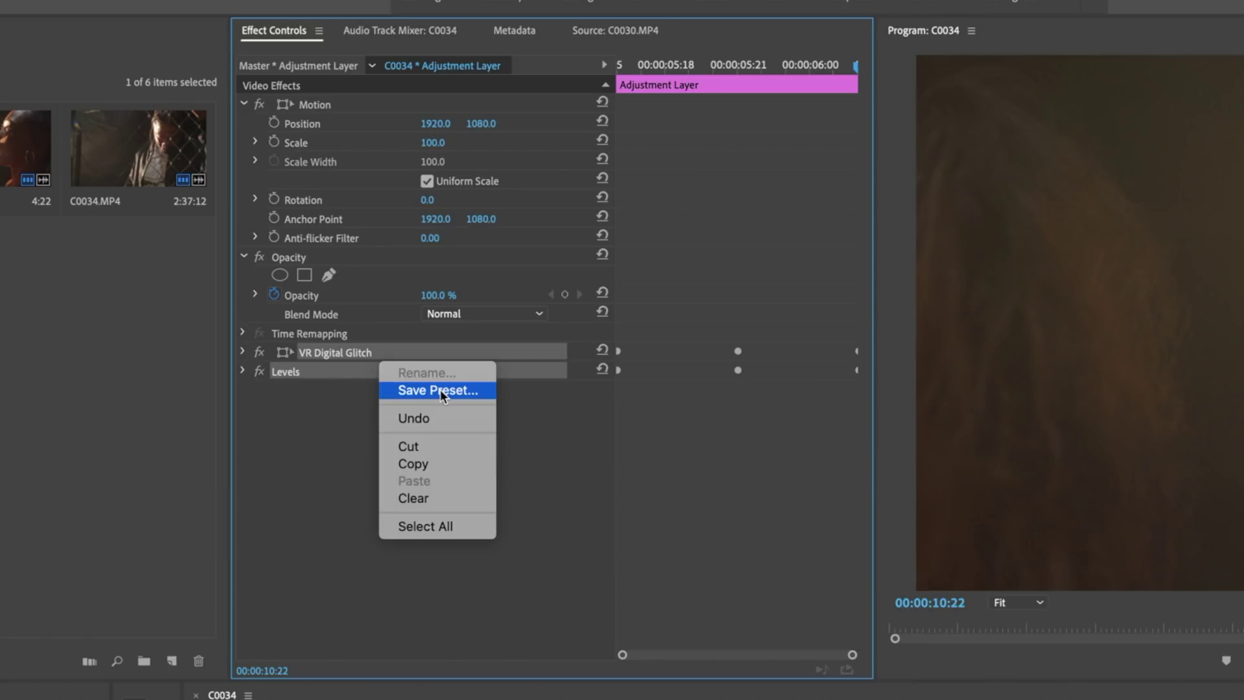
click(440, 390)
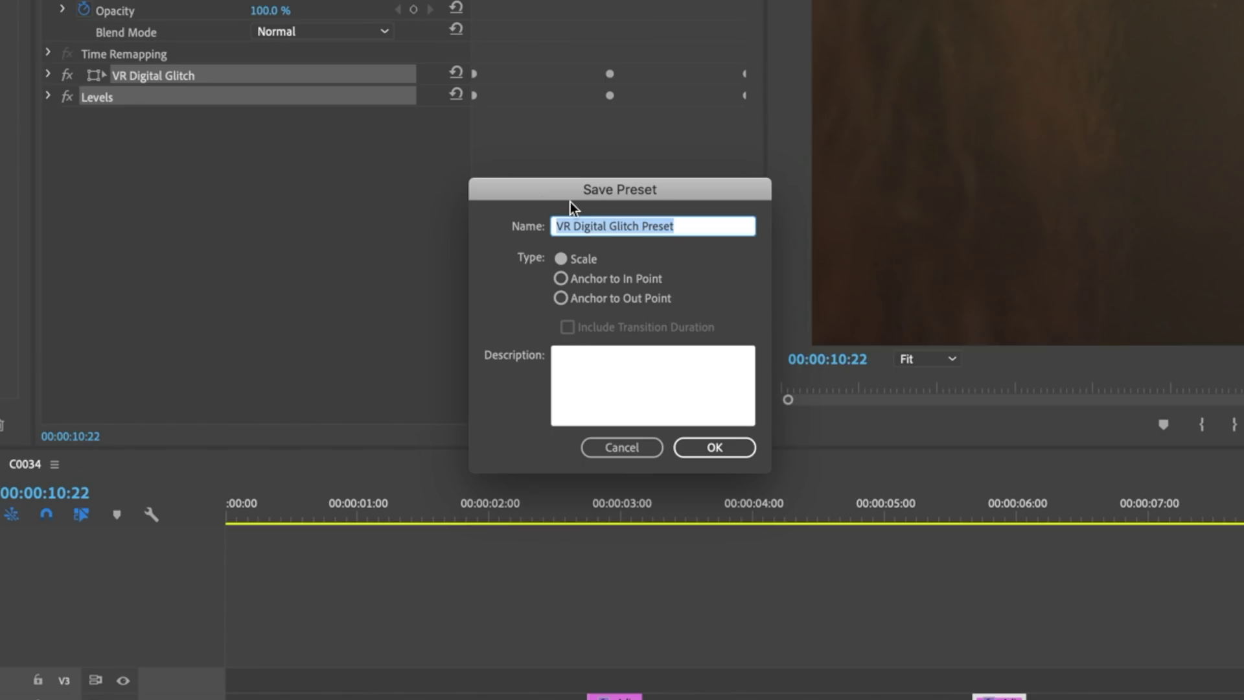
text(Glit)
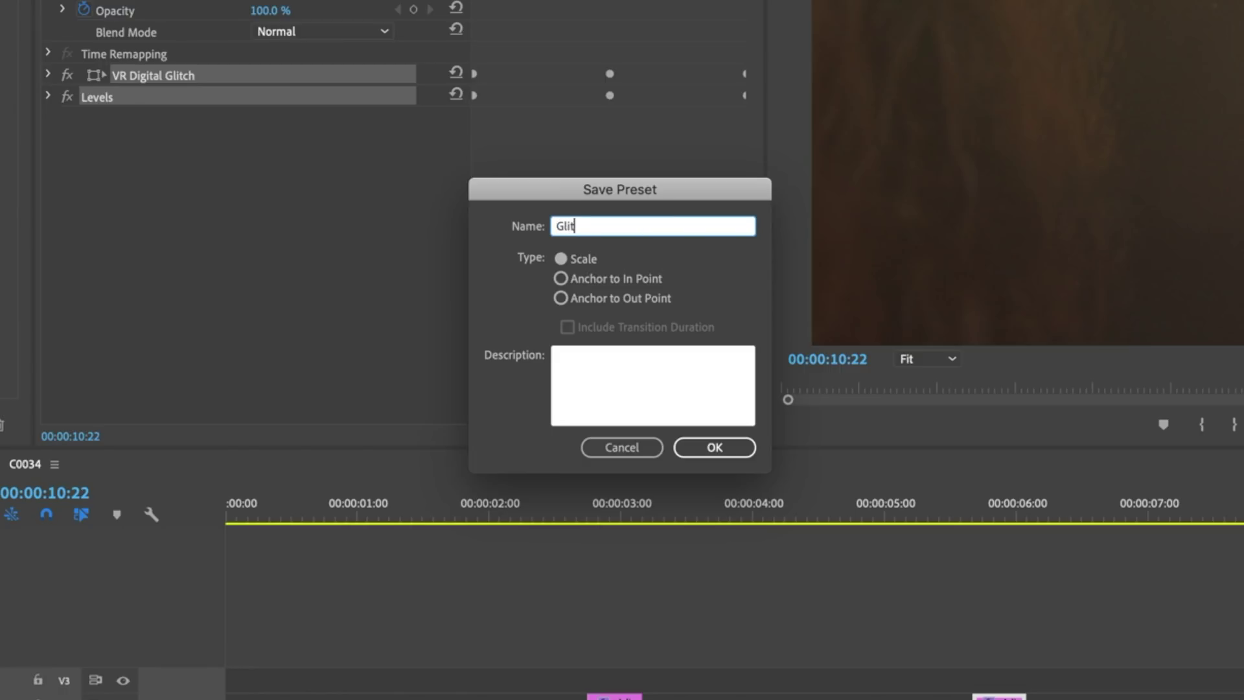
text(ch Turo)
text(torial)
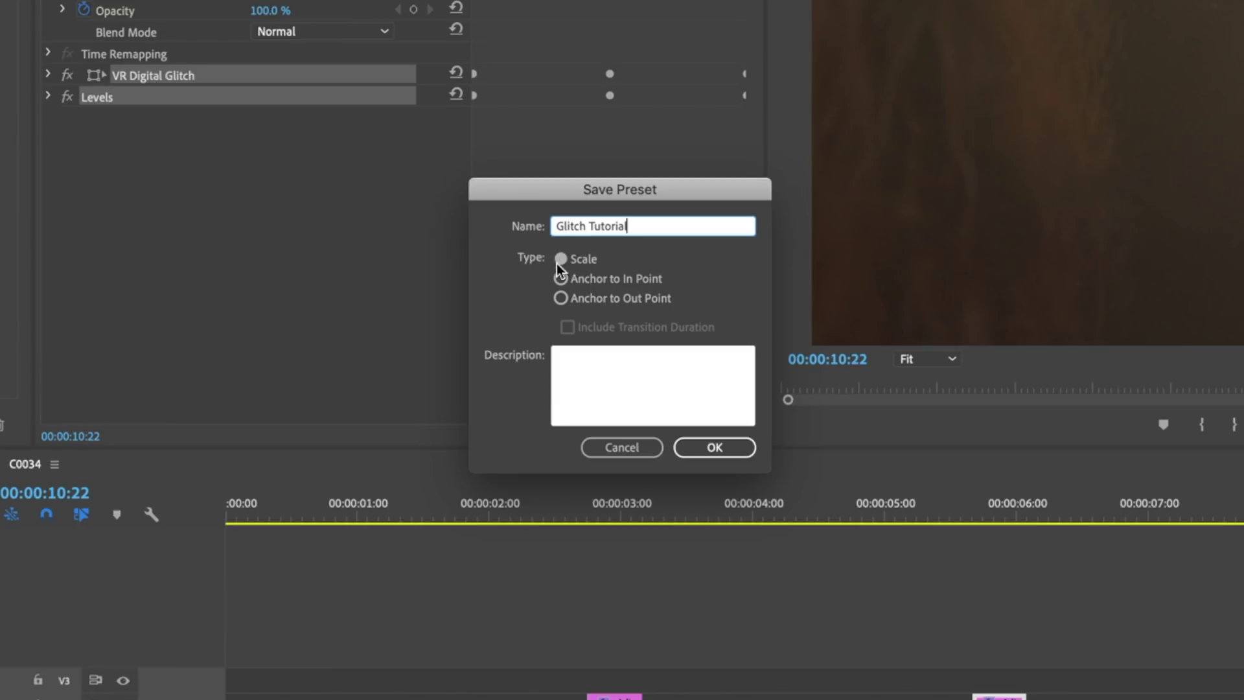
click(739, 450)
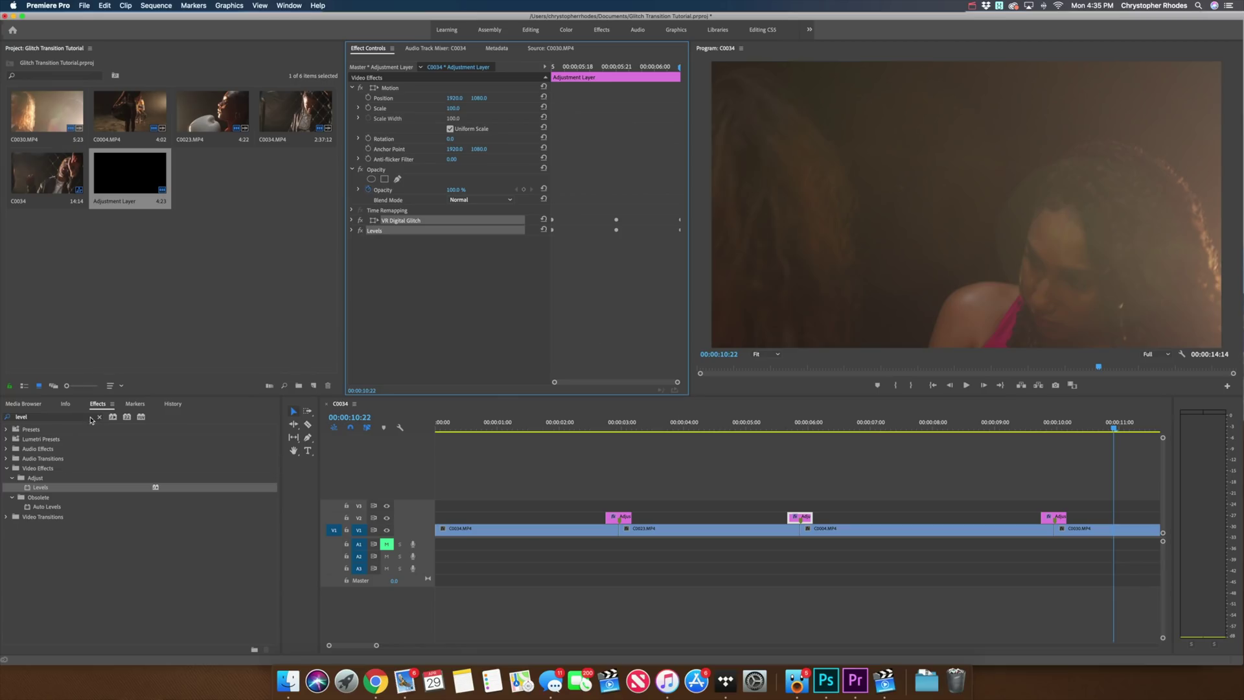
Step: Clear the effects search and find the Glitch Tutorial preset in the Presets folder
click(98, 417)
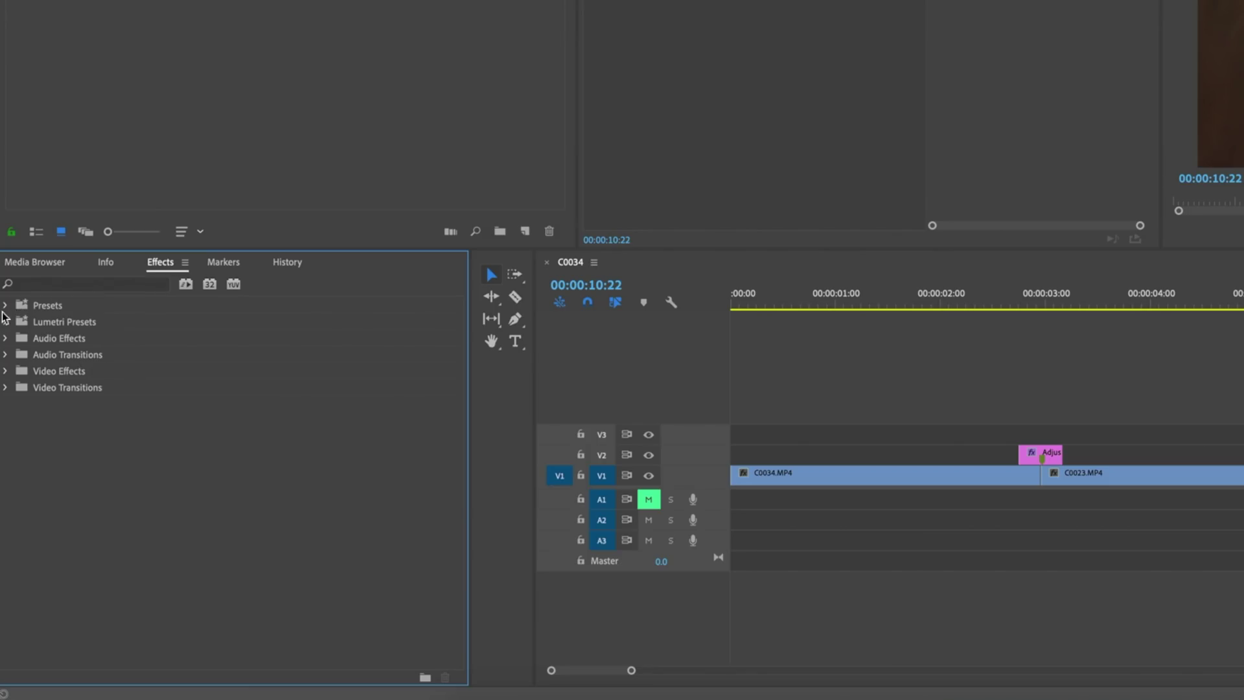
click(5, 305)
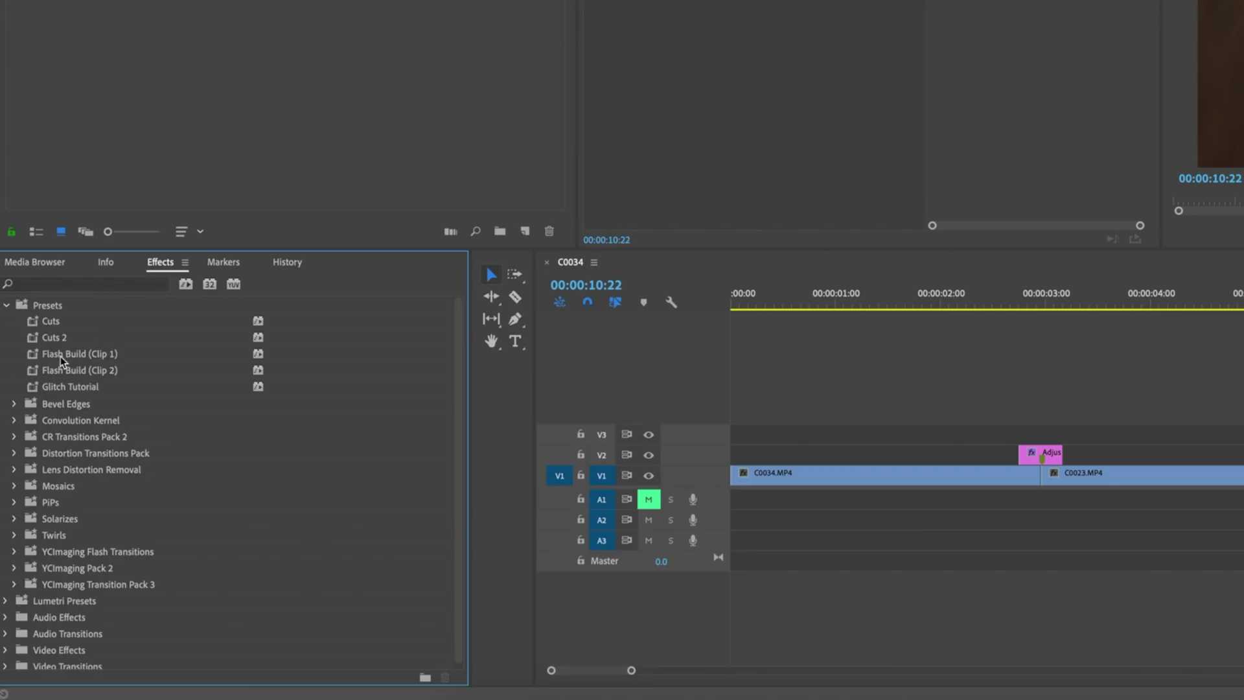
click(71, 387)
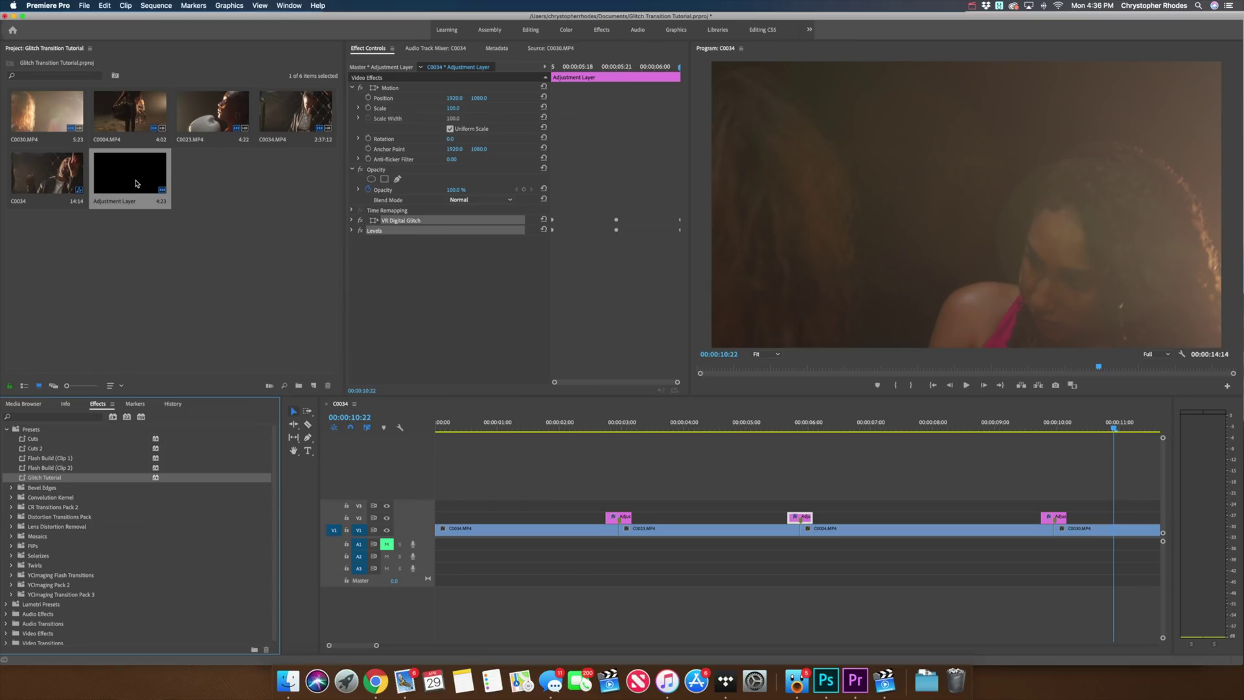
Step: Replace the adjustment layer over the cut between C0034.MP4 and C0023.MP4 with a fresh one trimmed to a short span around the cut
click(620, 516)
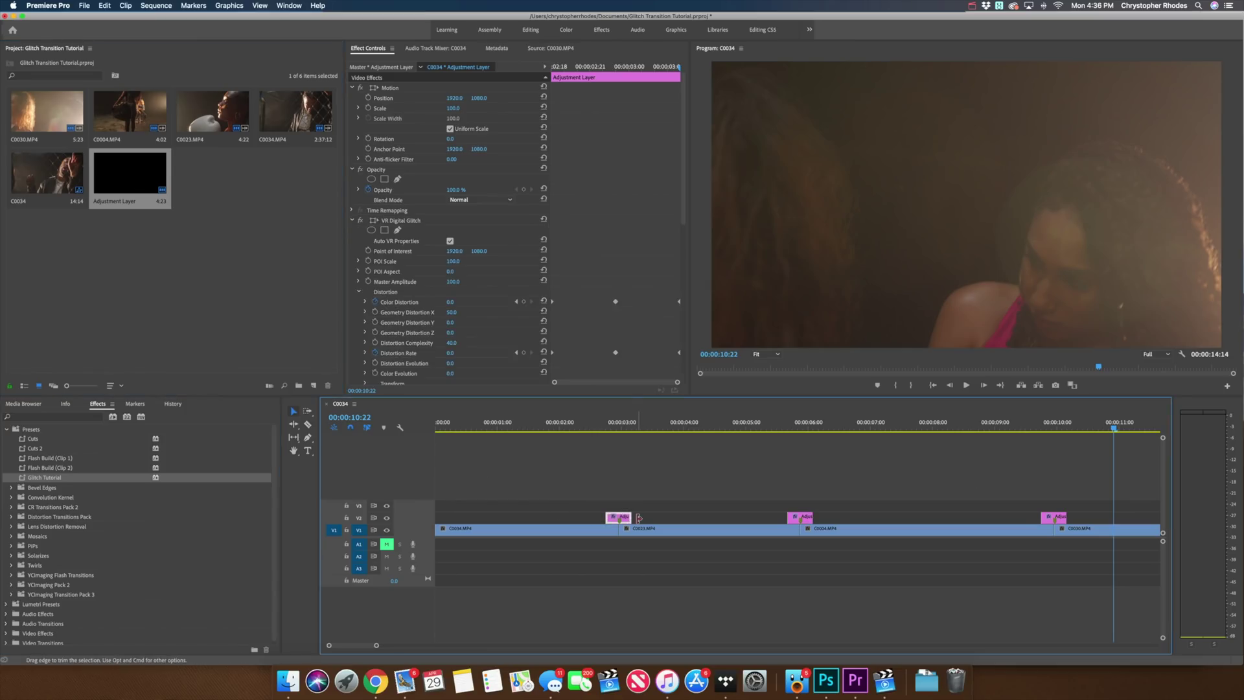
key(BackSpace)
drag(129, 180, 465, 517)
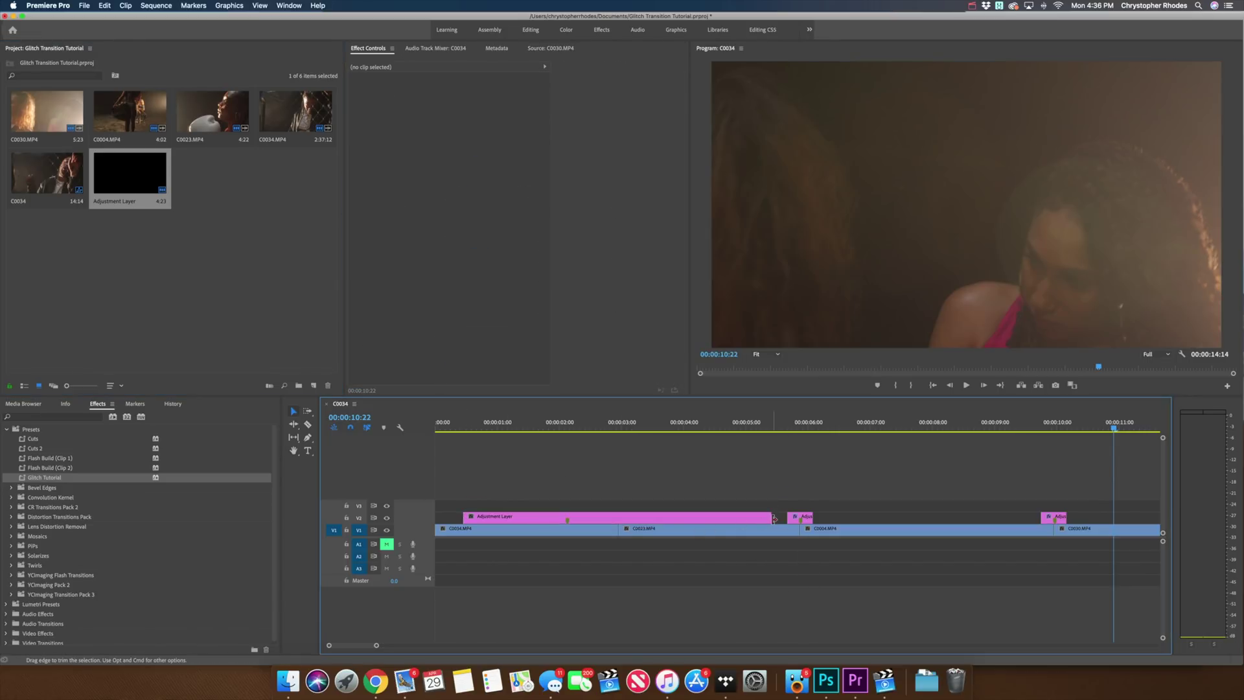
drag(768, 517, 631, 517)
drag(465, 516, 606, 517)
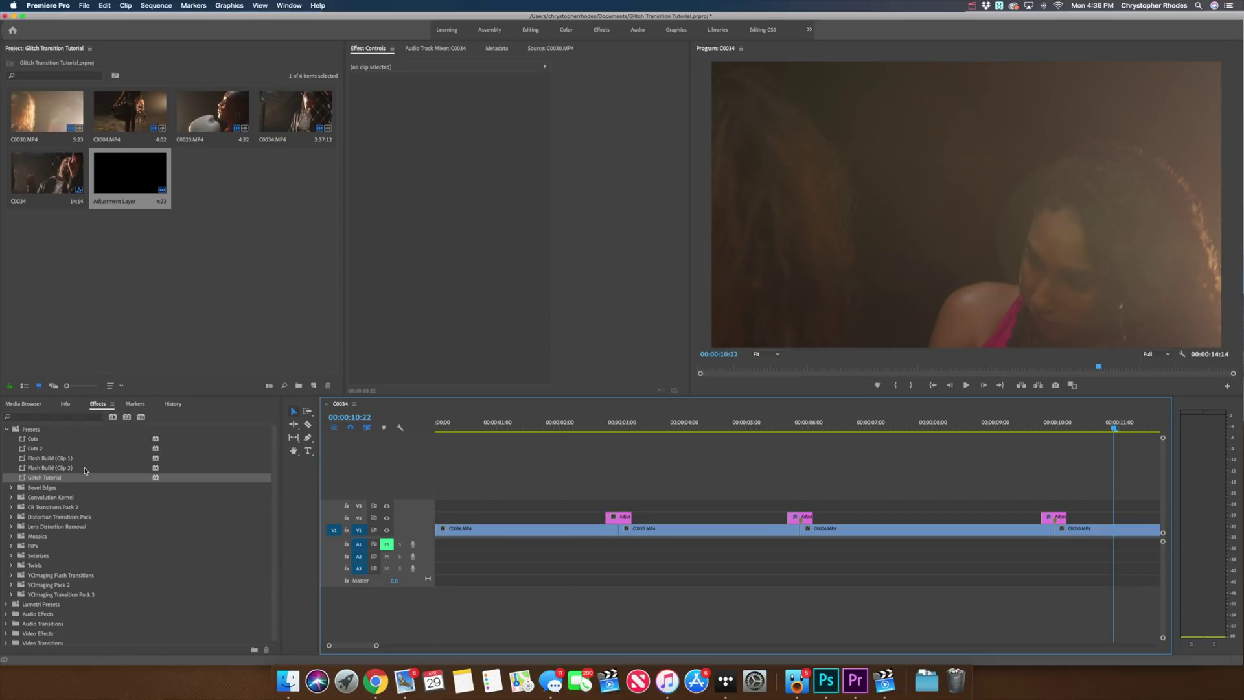
Step: Apply the Glitch Tutorial preset to the new adjustment layer and play back the cut from just before it
drag(48, 478, 619, 517)
click(603, 427)
key(space)
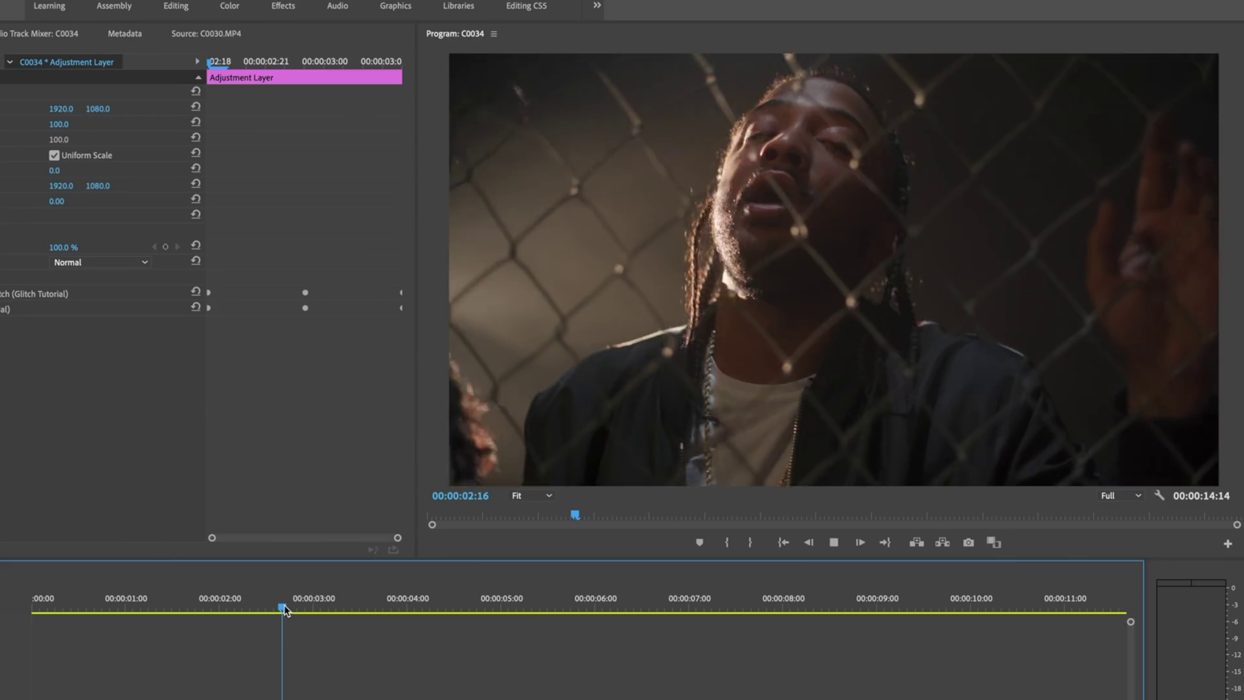